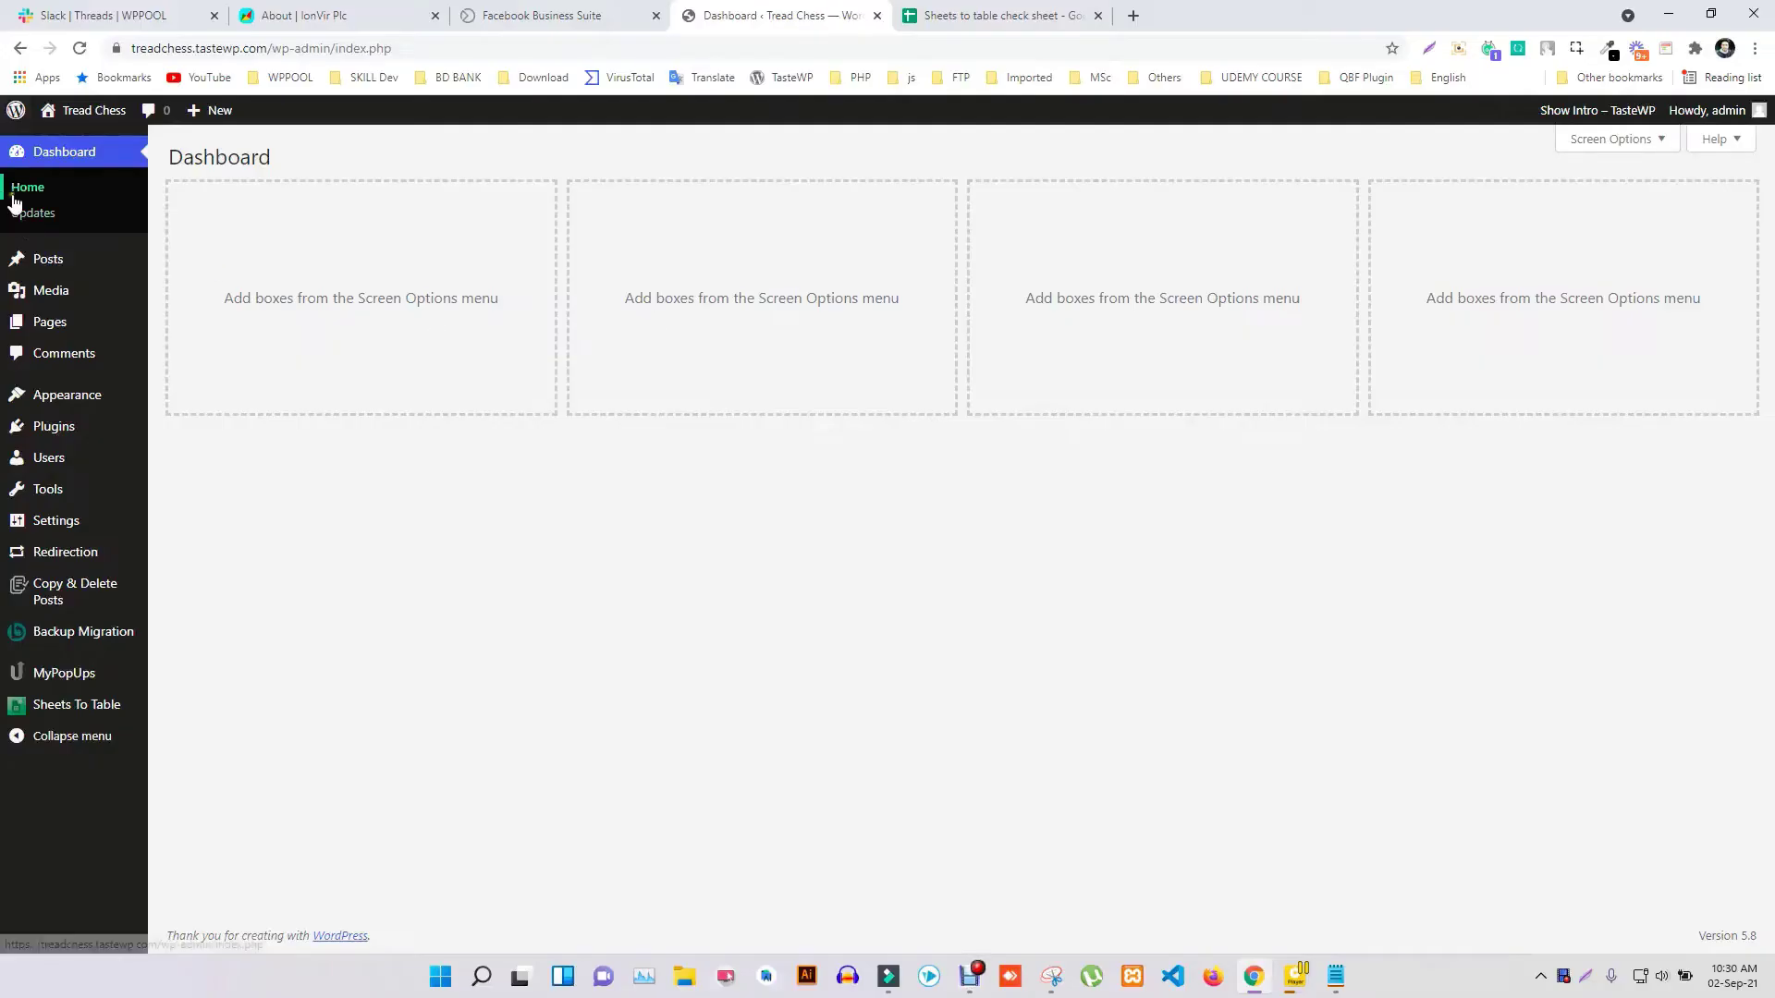
Go to the Sheets To Table plugin dashboard from the WordPress admin sidebar
left_click(194, 713)
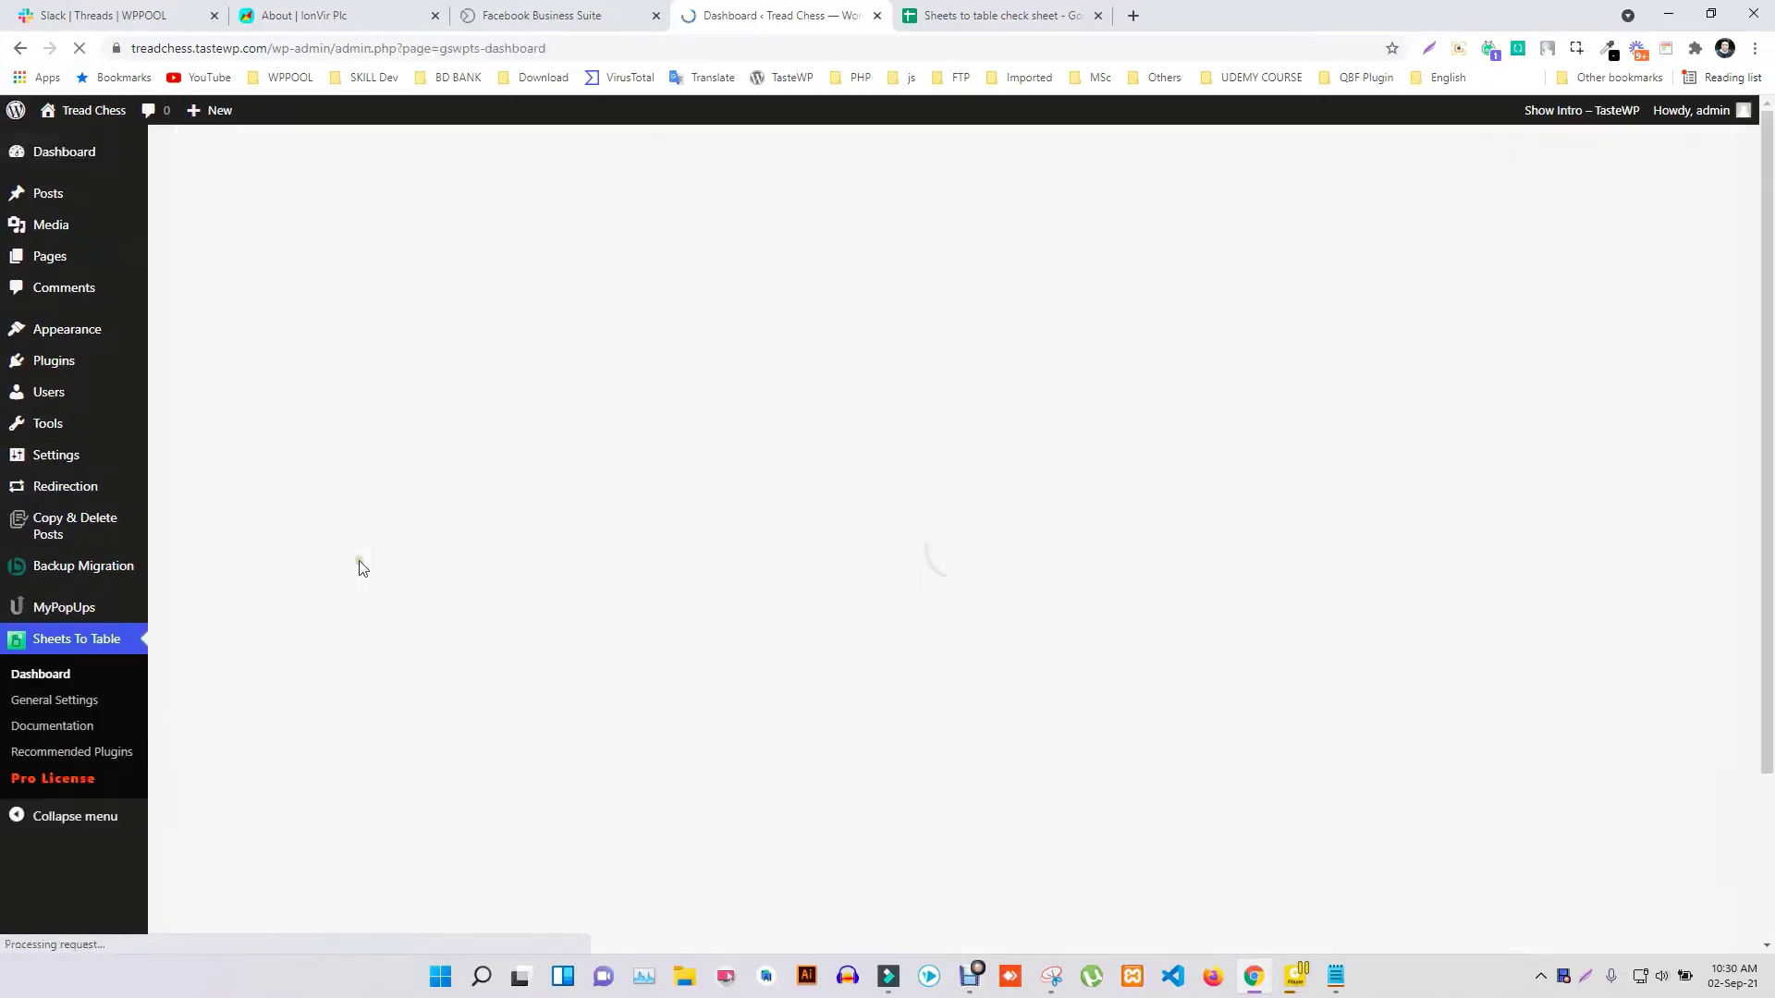
key("ctrl+Tab")
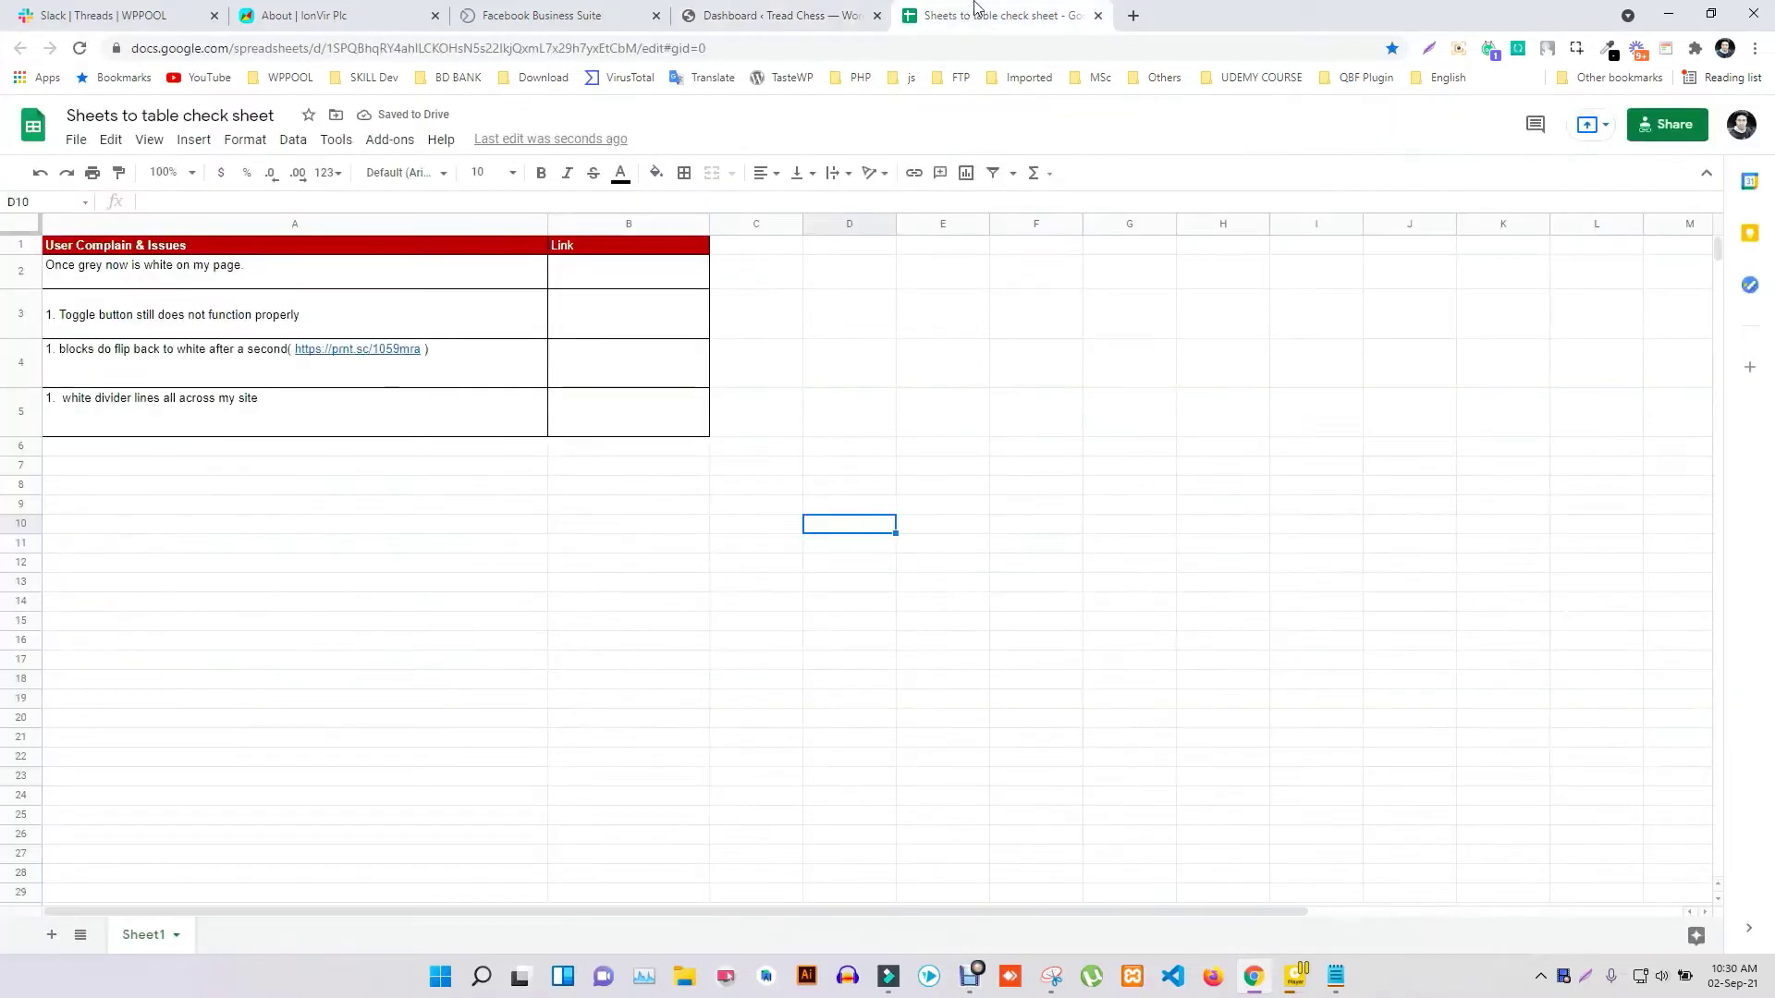
double_click(625, 274)
type("www.google.com")
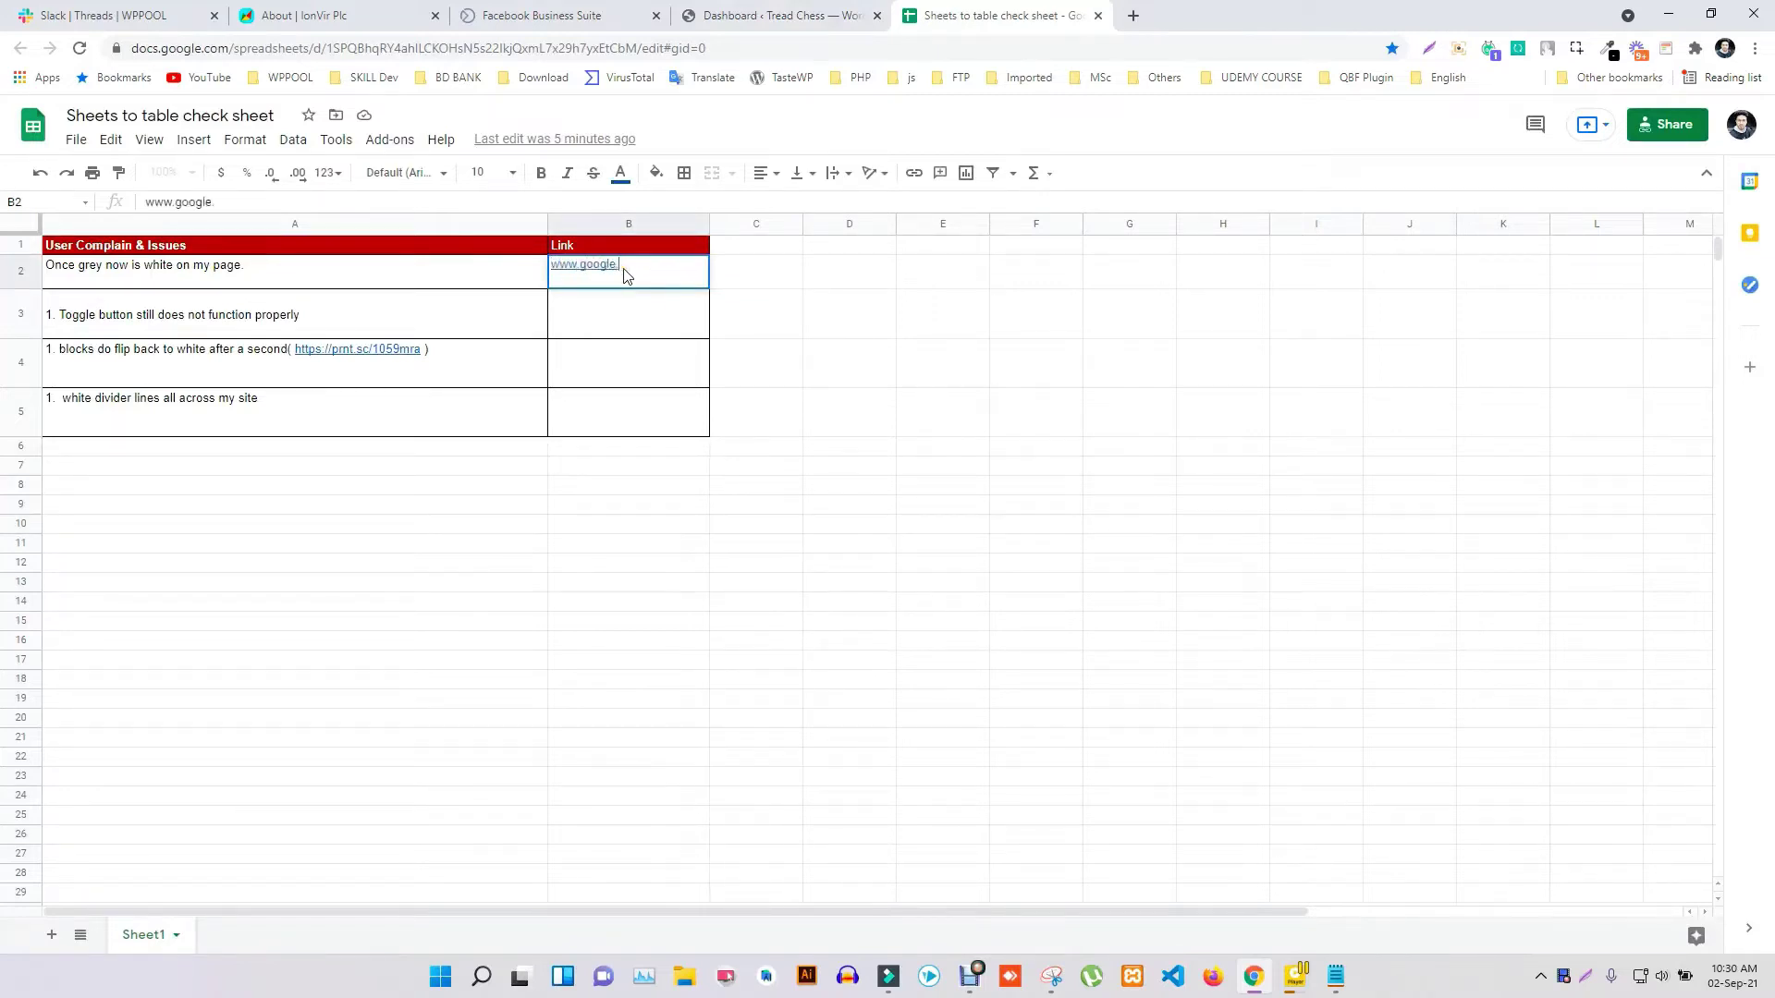
left_click(650, 311)
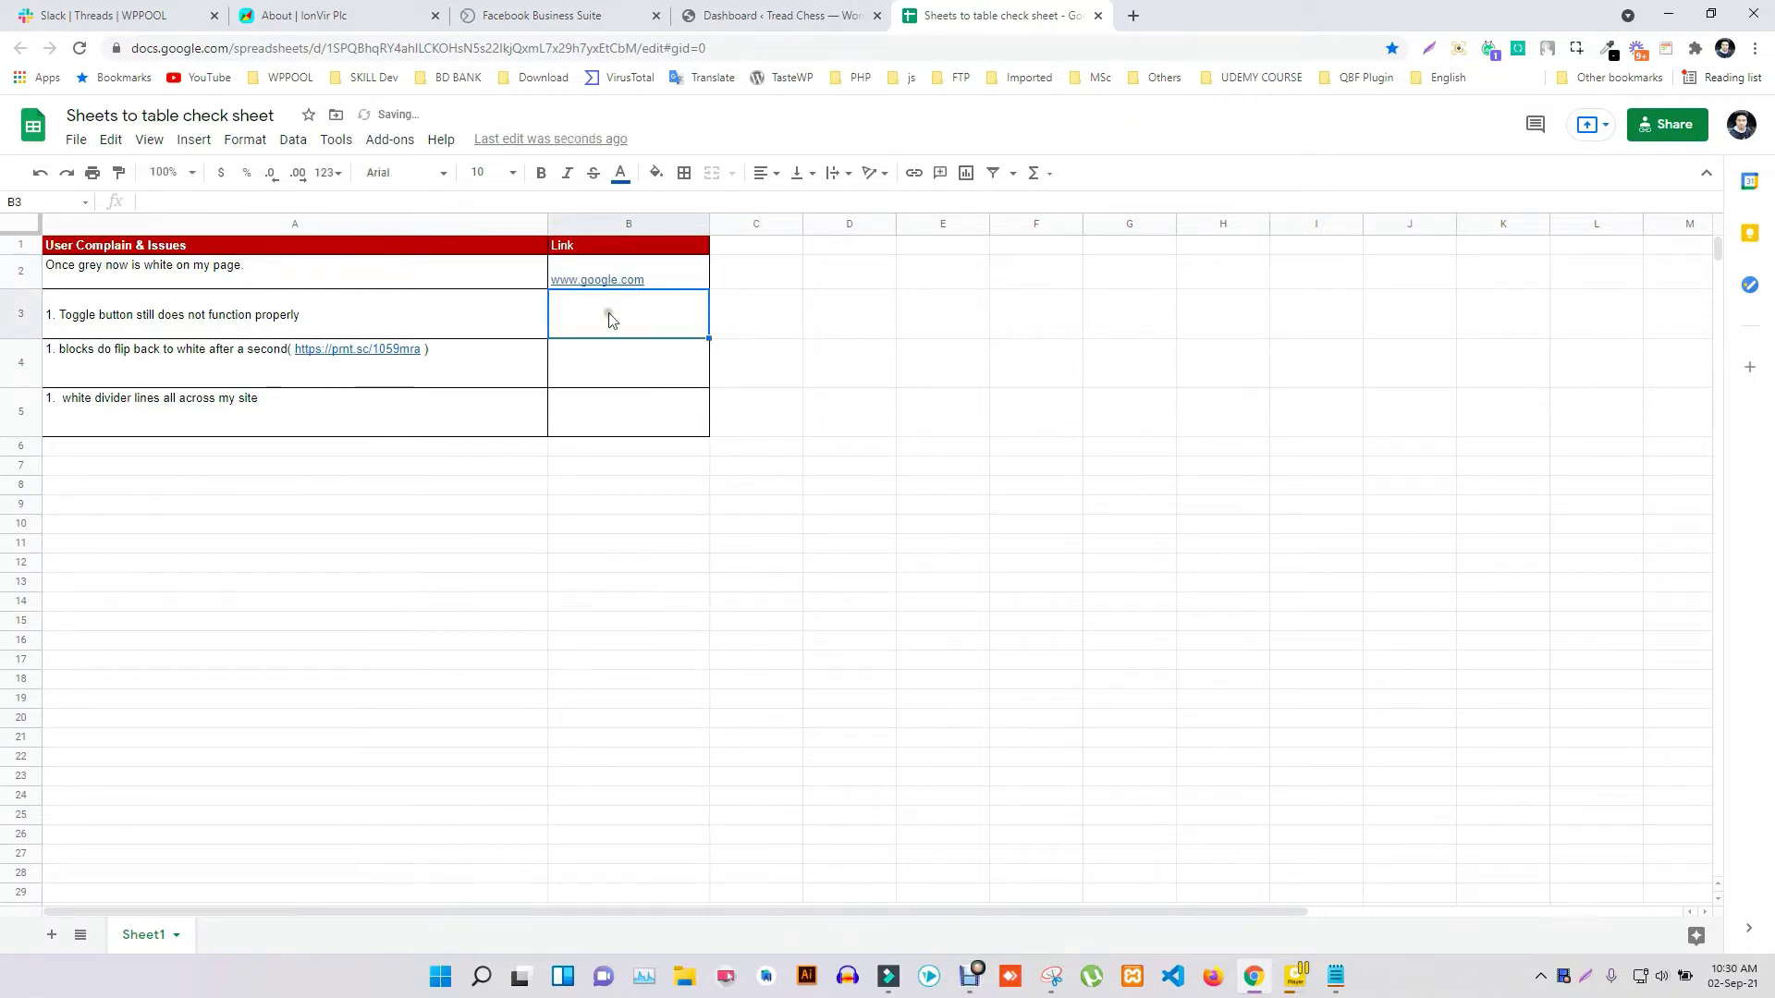
double_click(608, 320)
type("www.google.com")
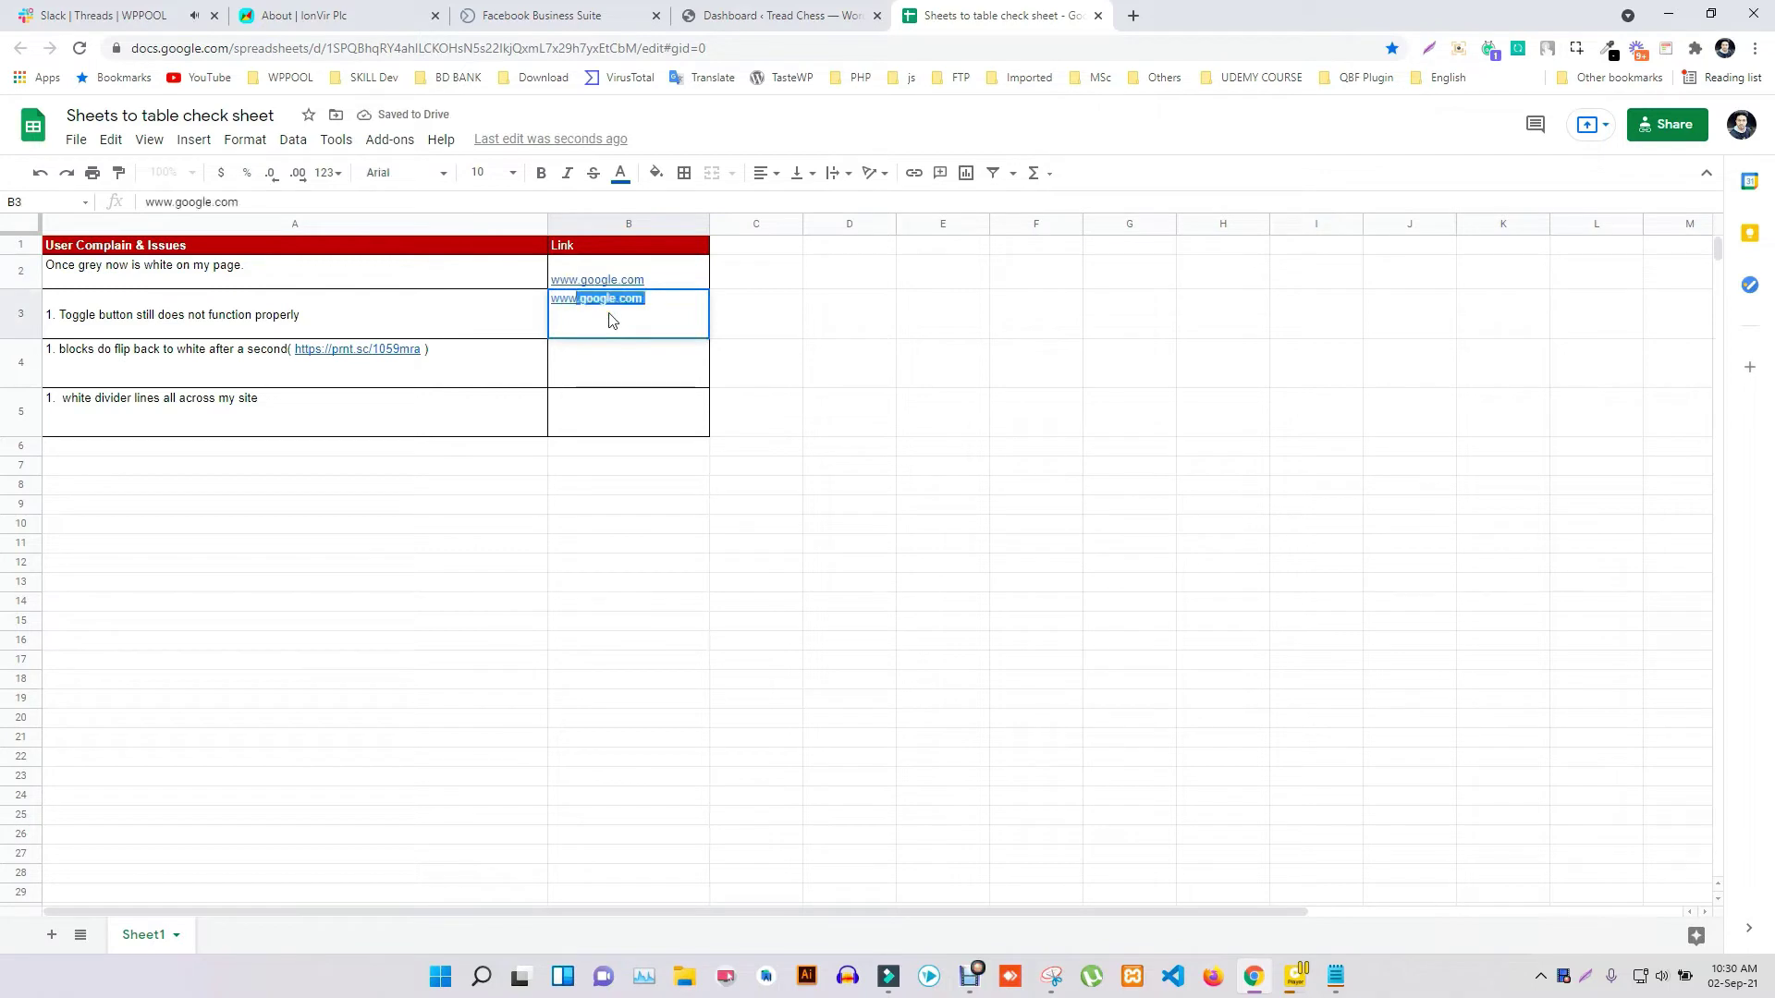
key("Return")
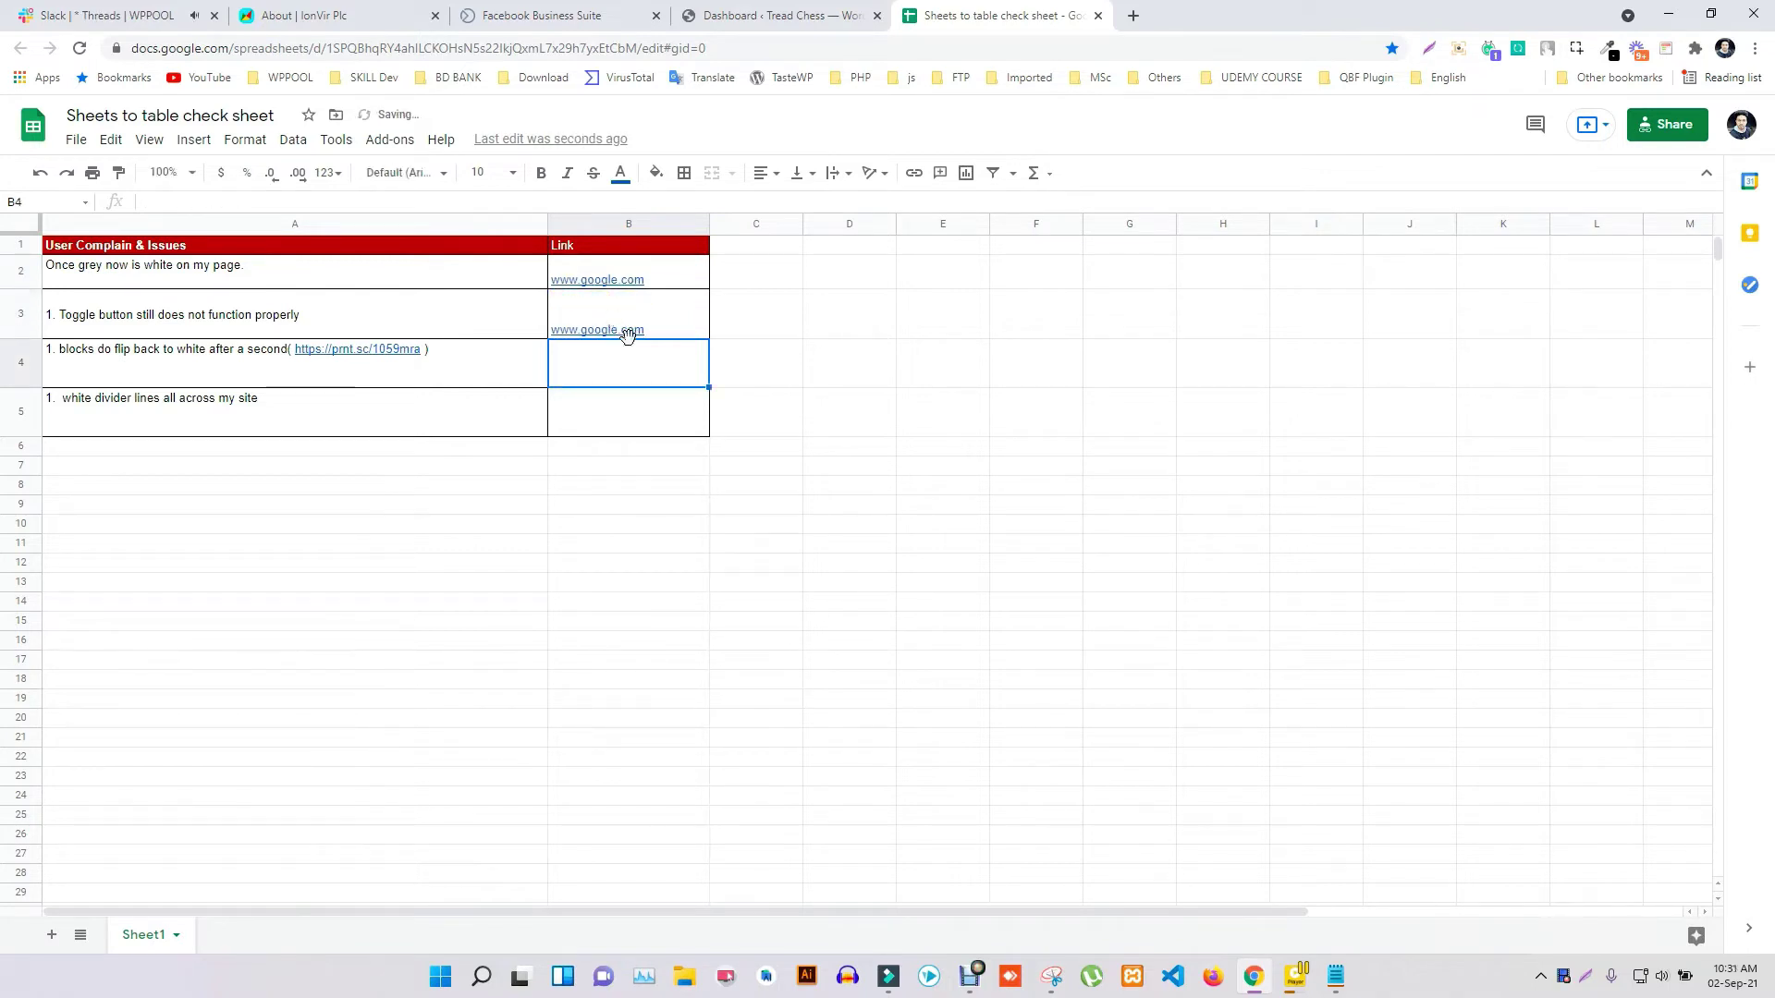
left_click(643, 330)
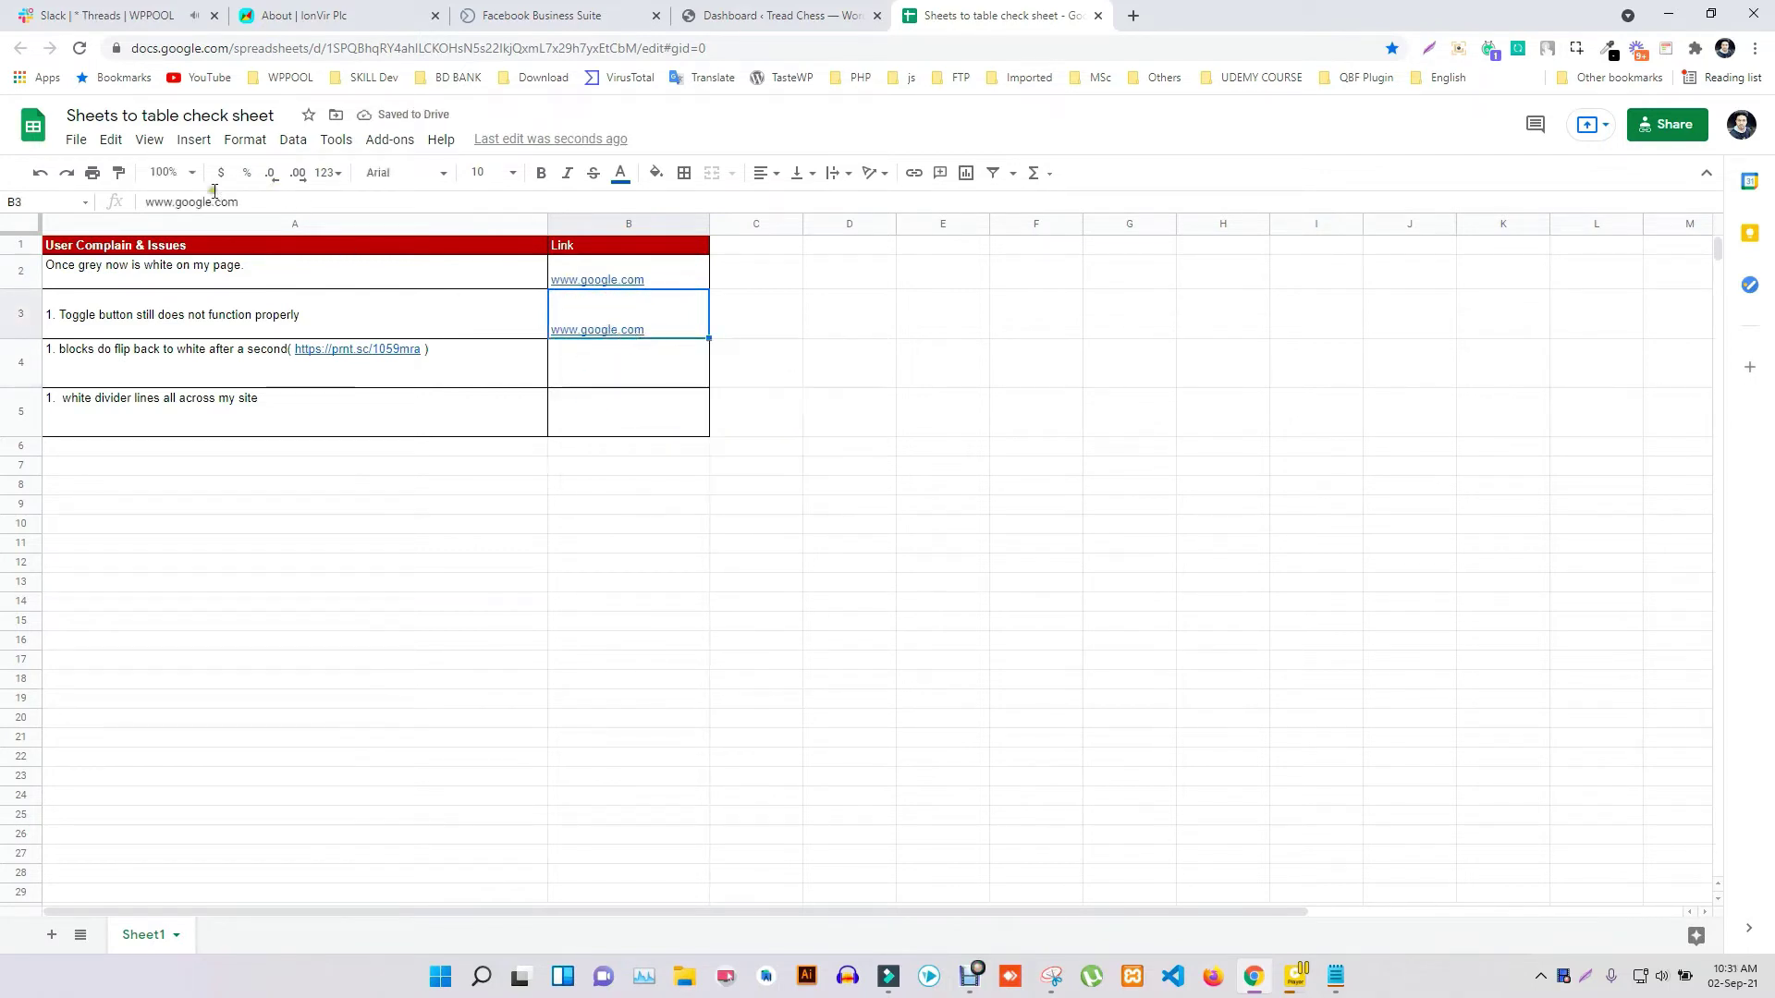
left_click(249, 202)
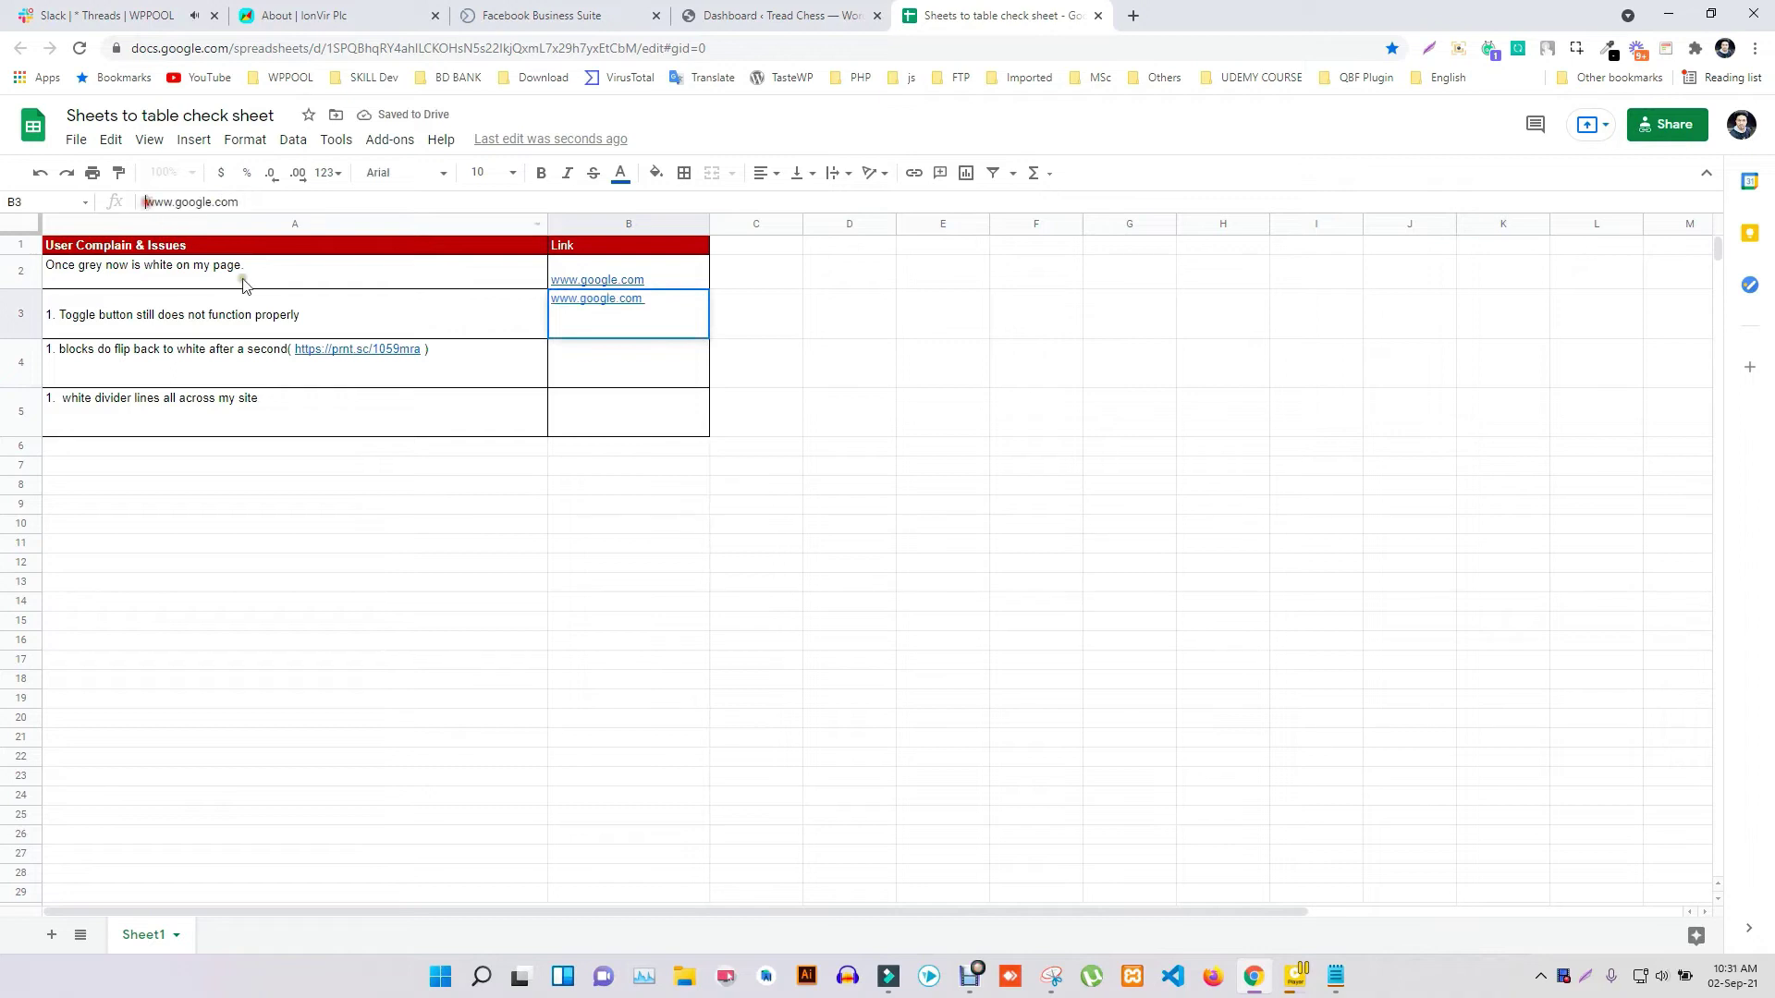
type("[")
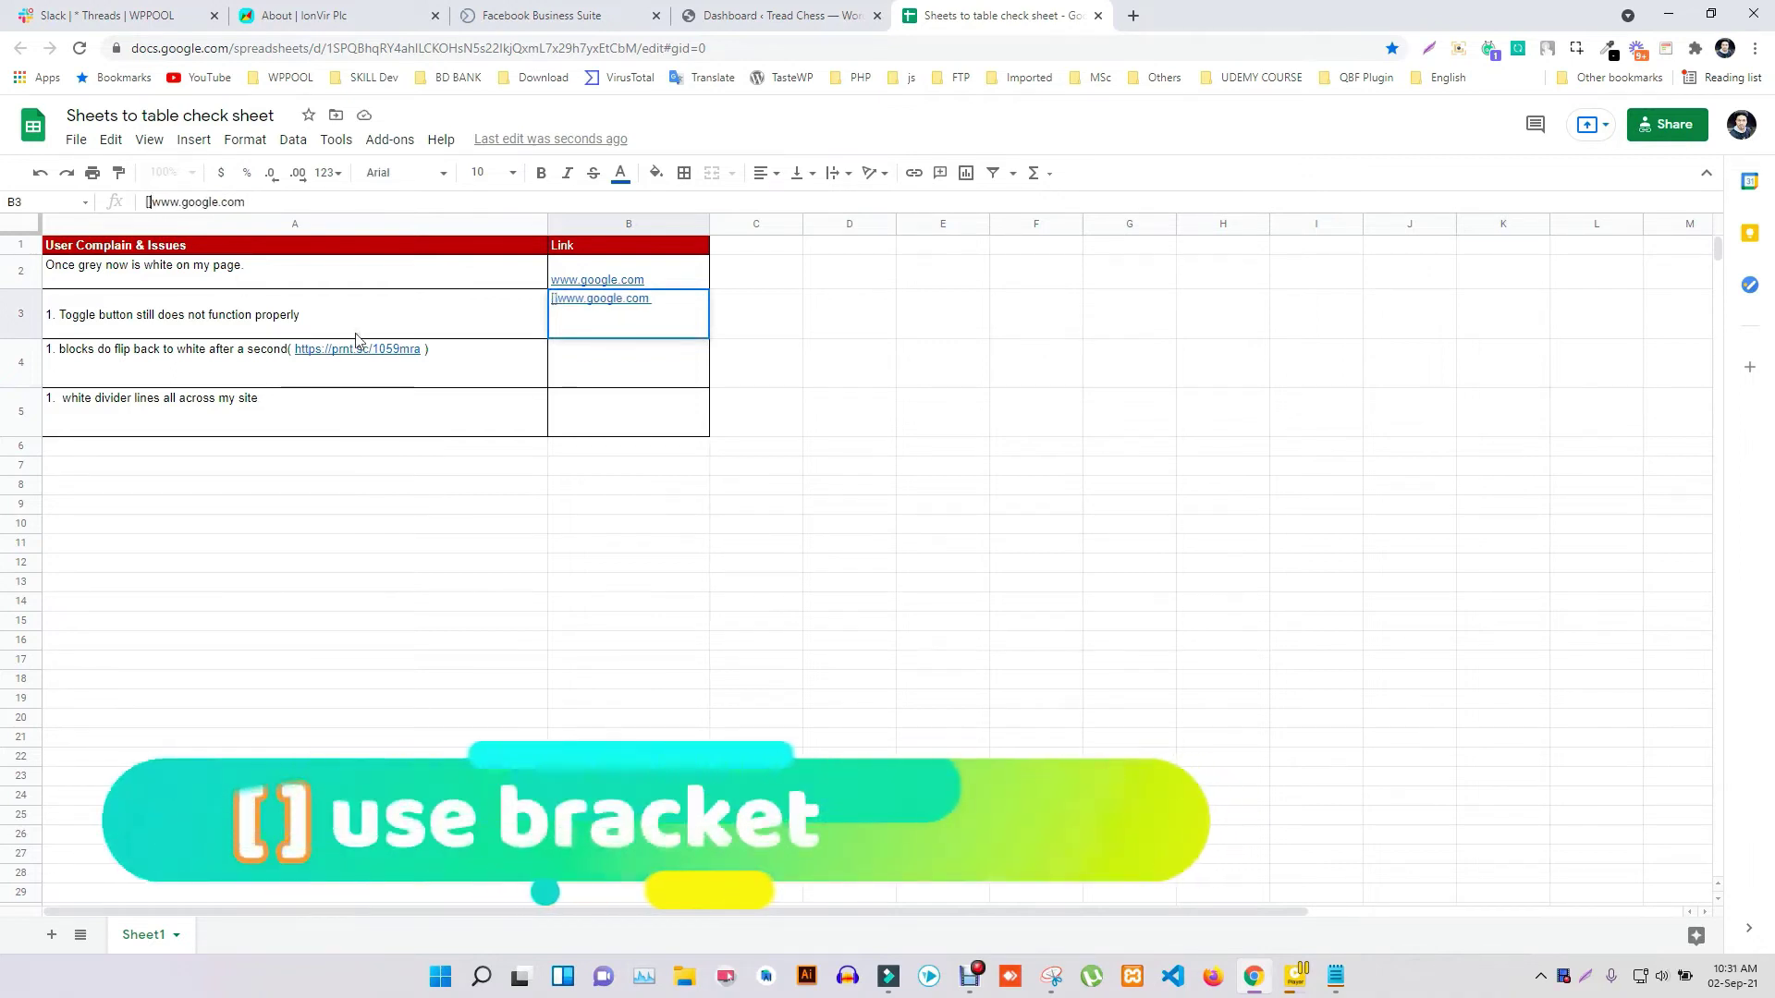
type("GOO")
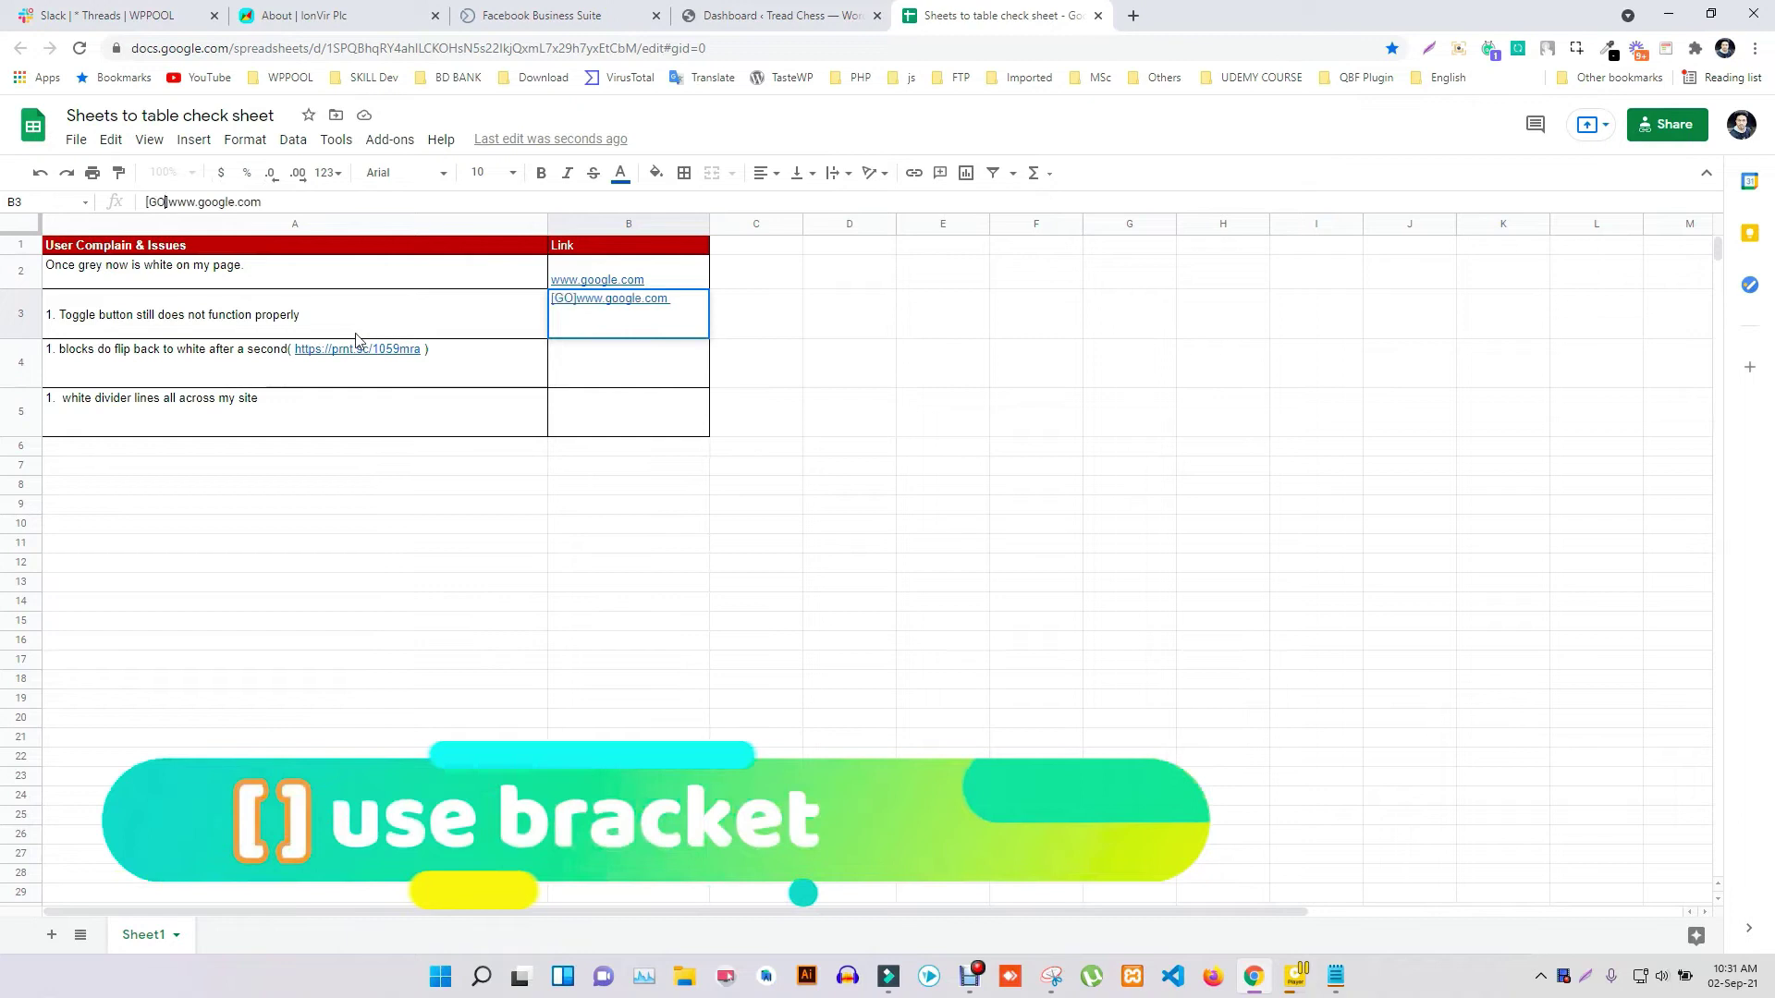
type("GLEW")
key("BackSpace")
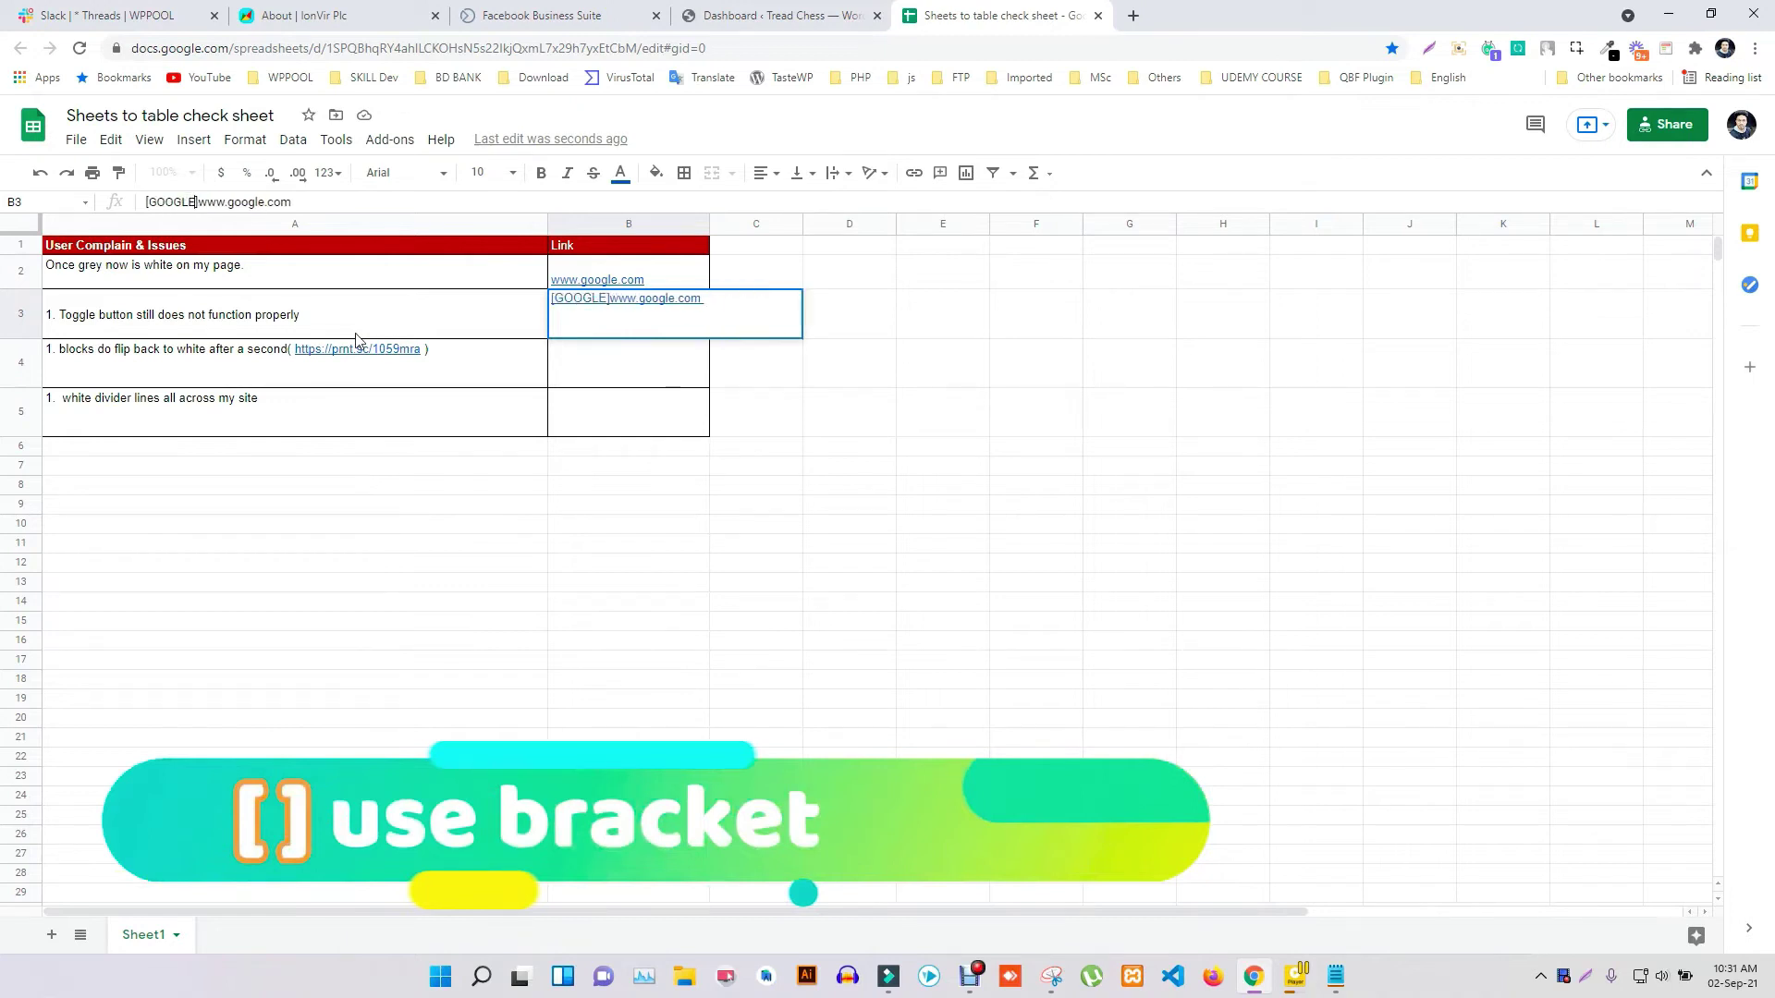
left_click(444, 608)
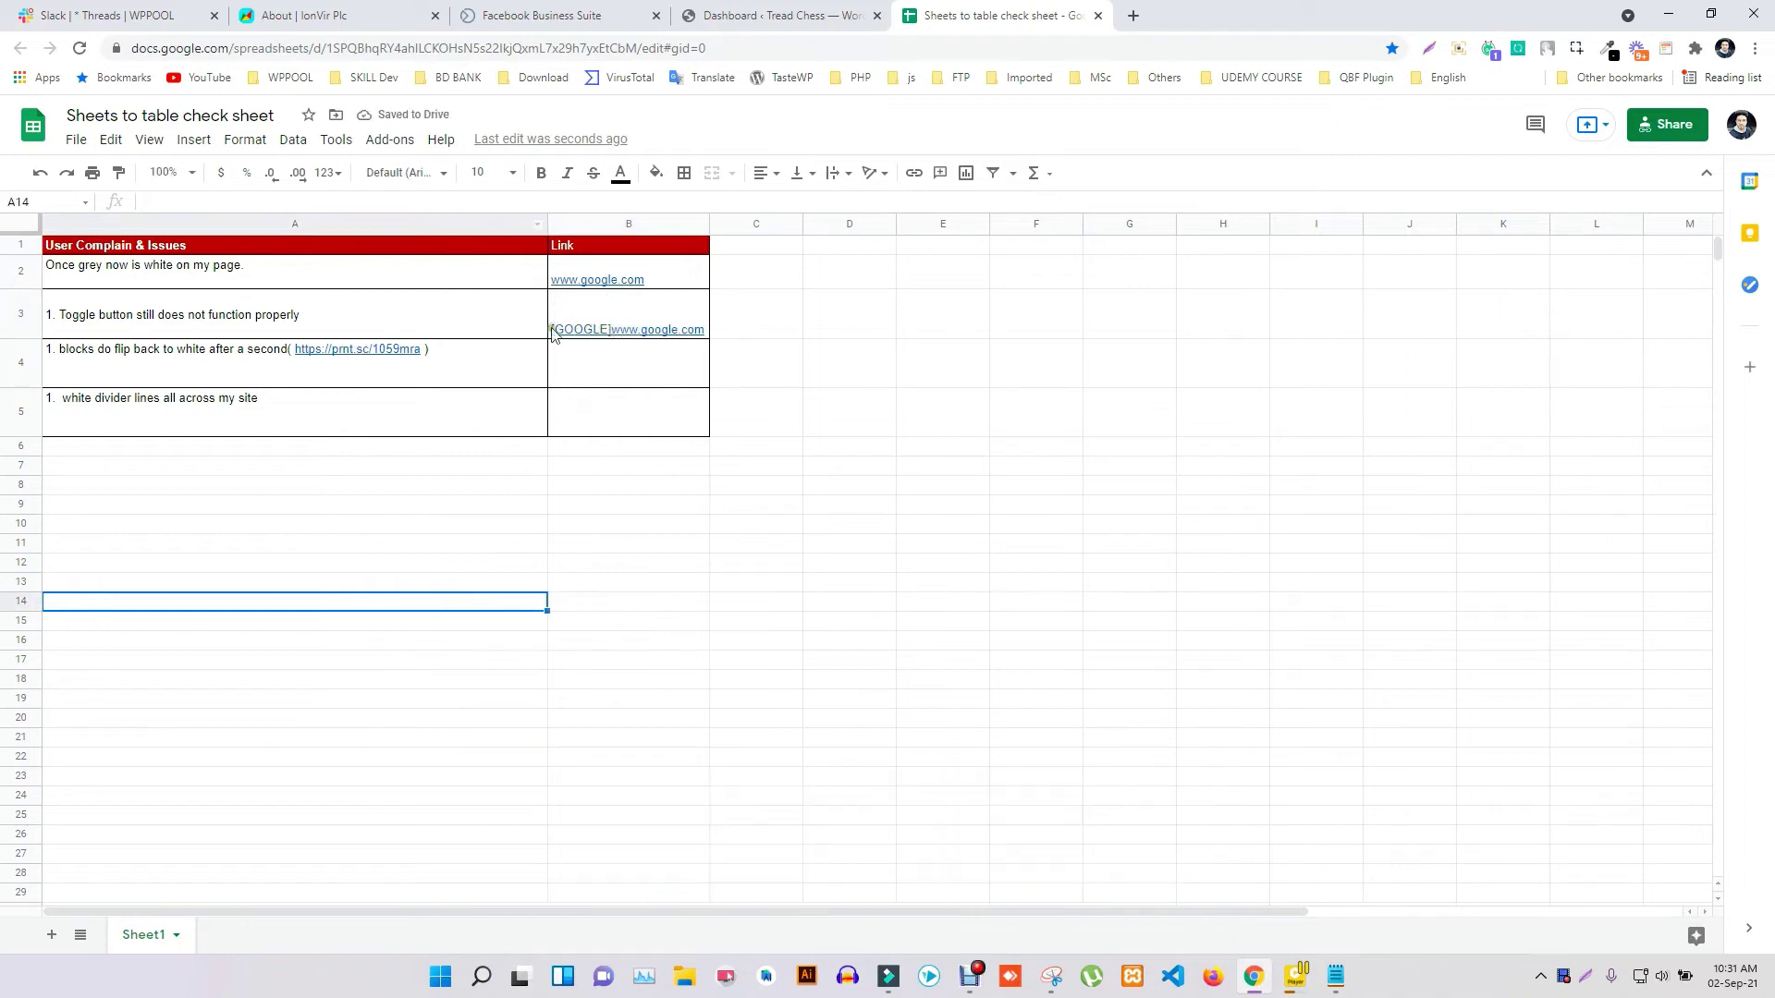
Create a new Sheets To Table table from the copied check sheet URL and fetch its data
left_click(857, 49)
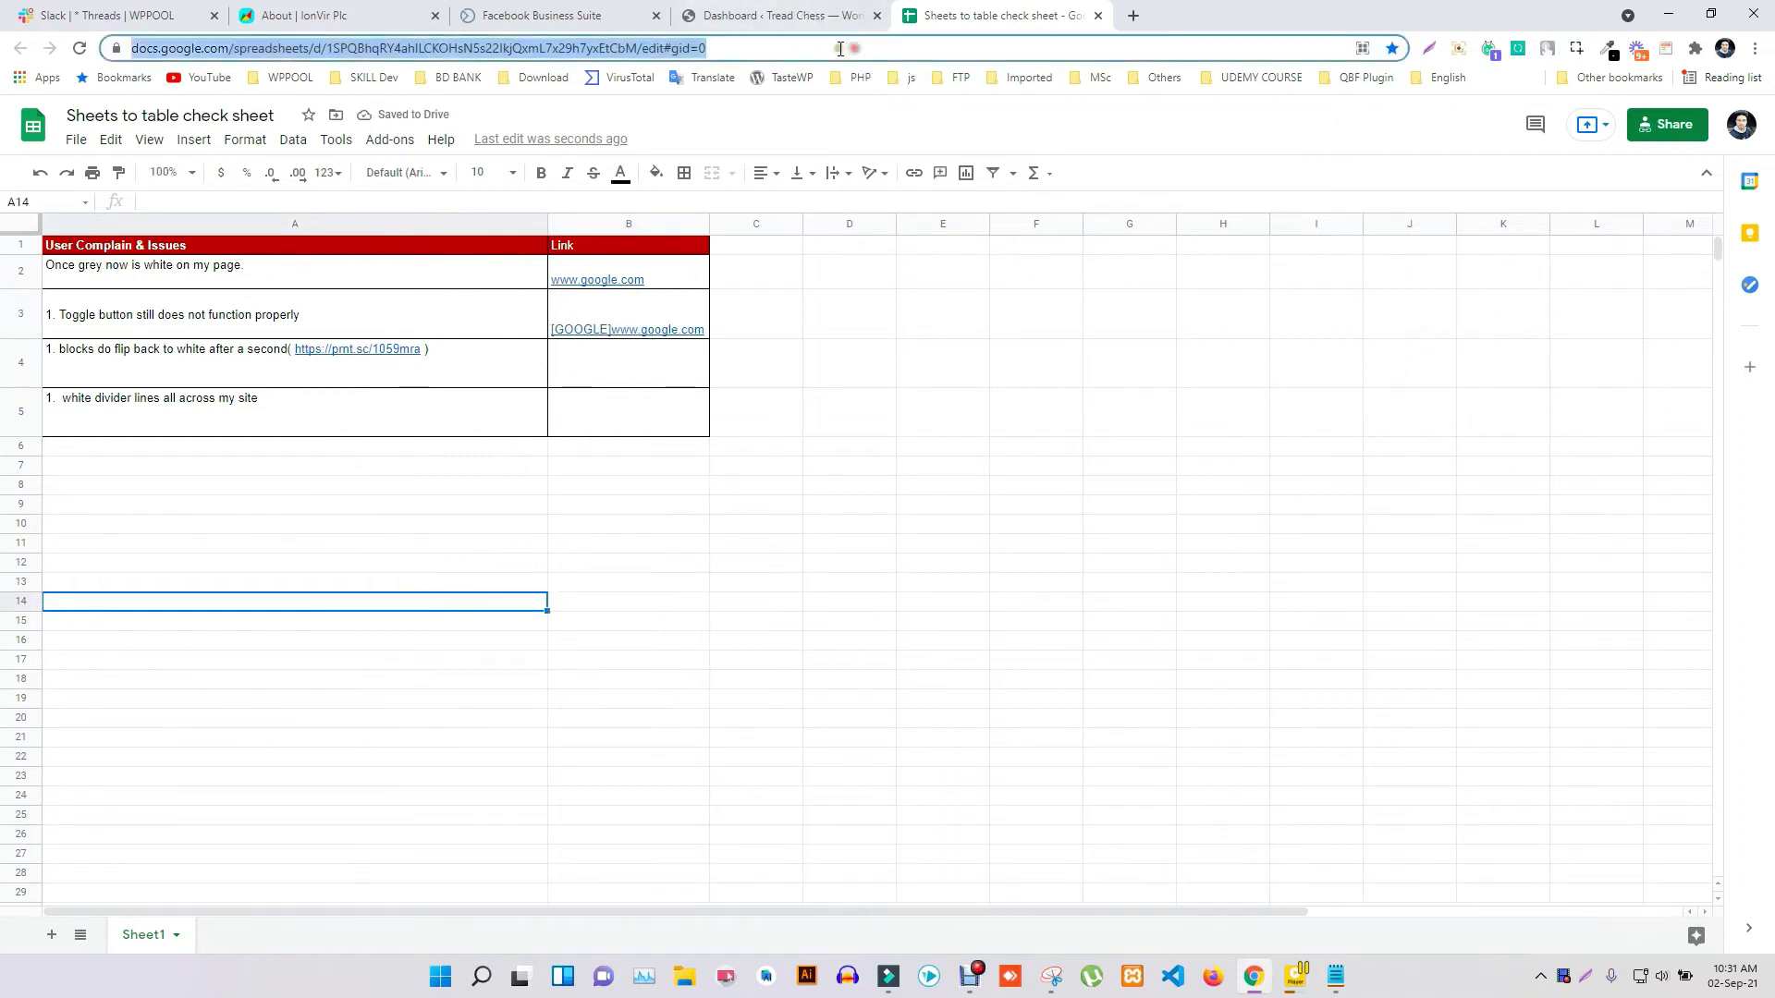
left_click(806, 14)
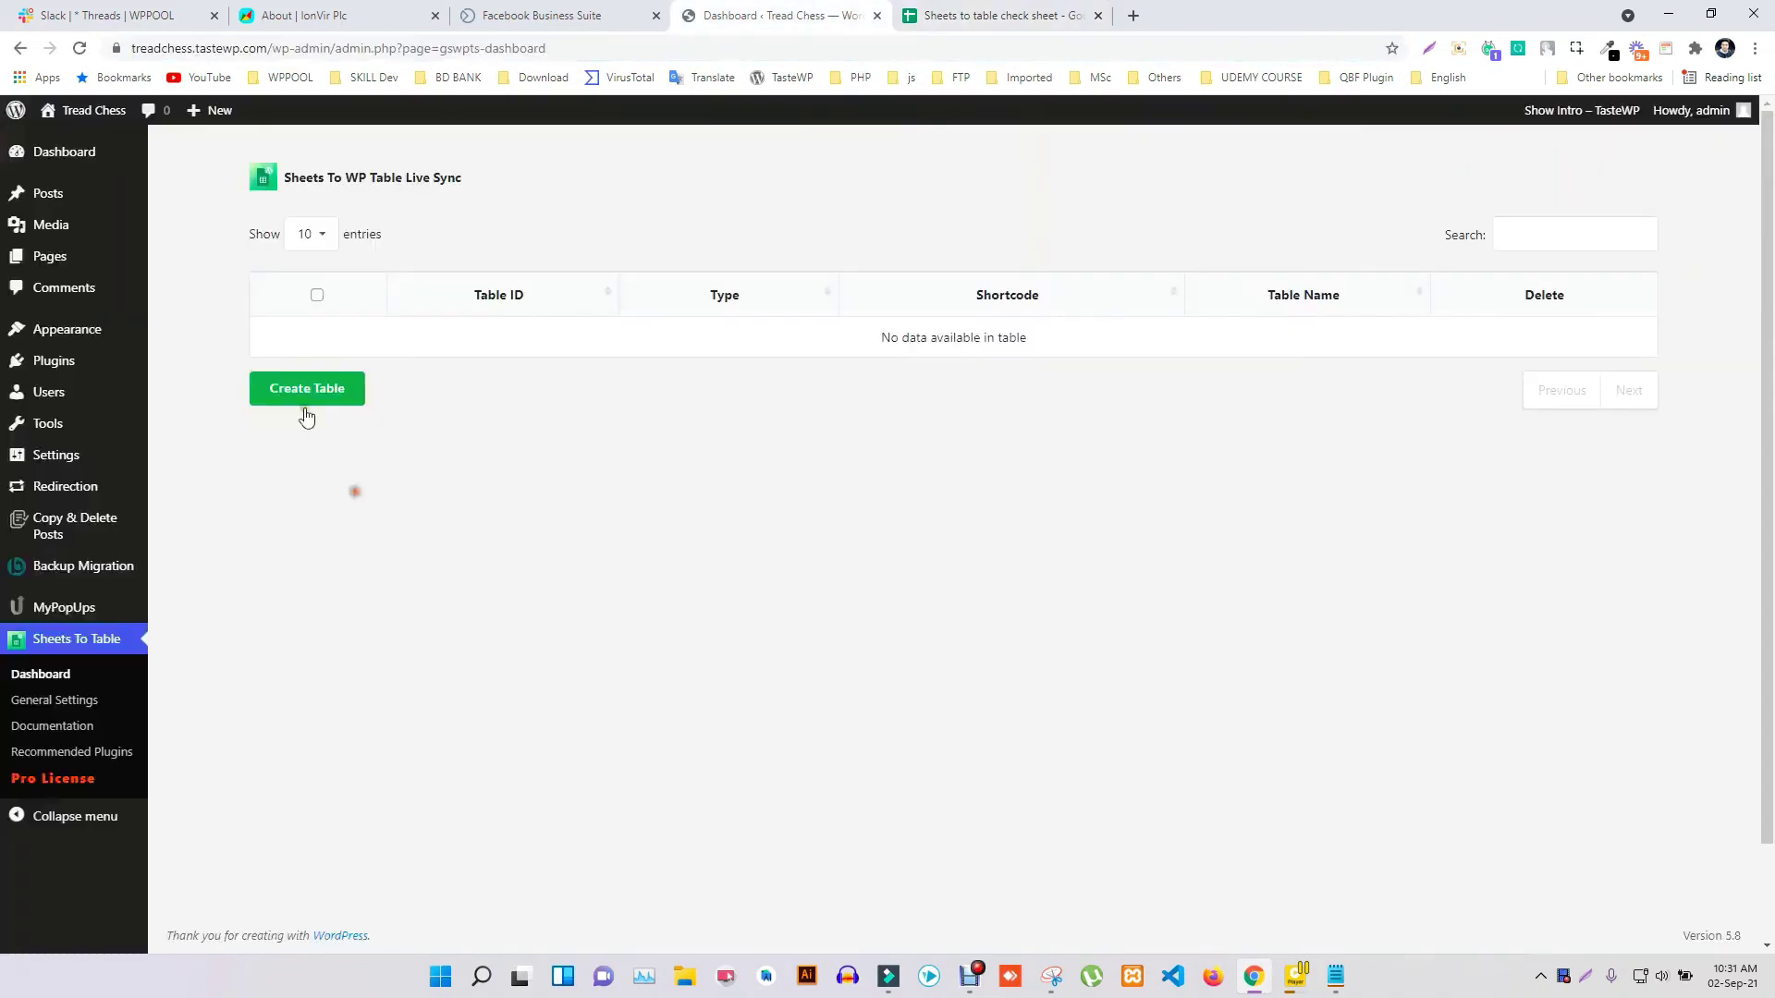
left_click(347, 392)
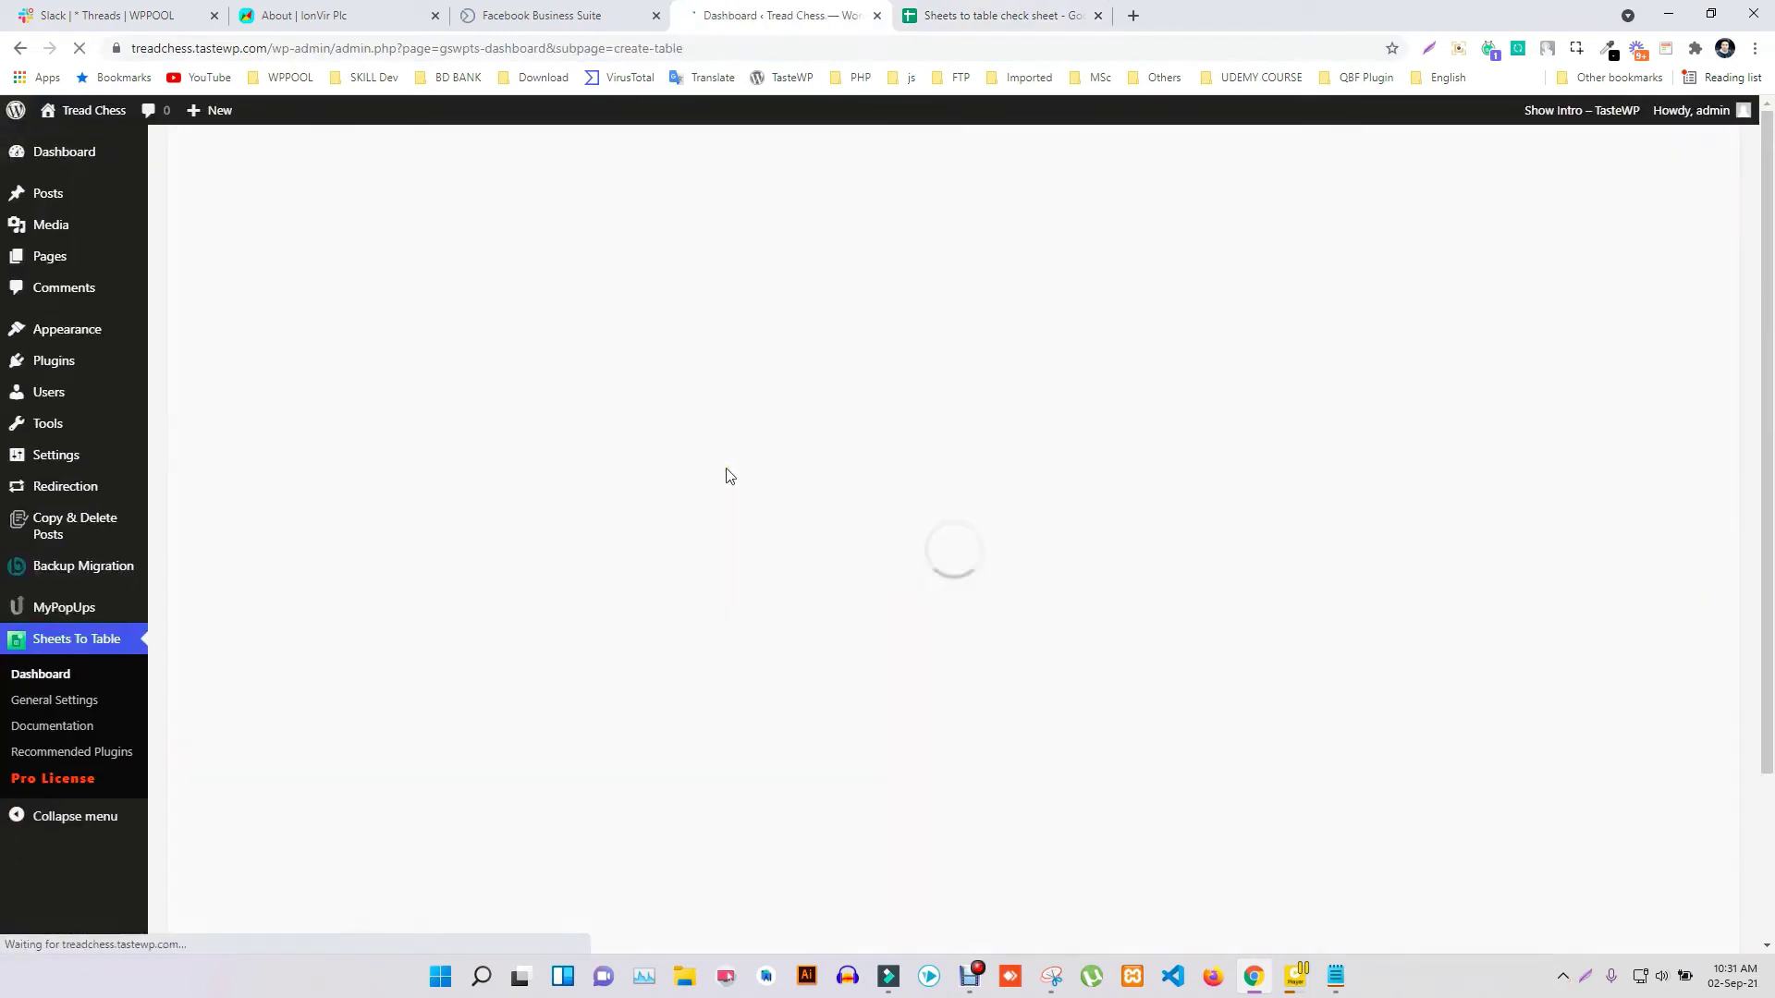
left_click(1032, 358)
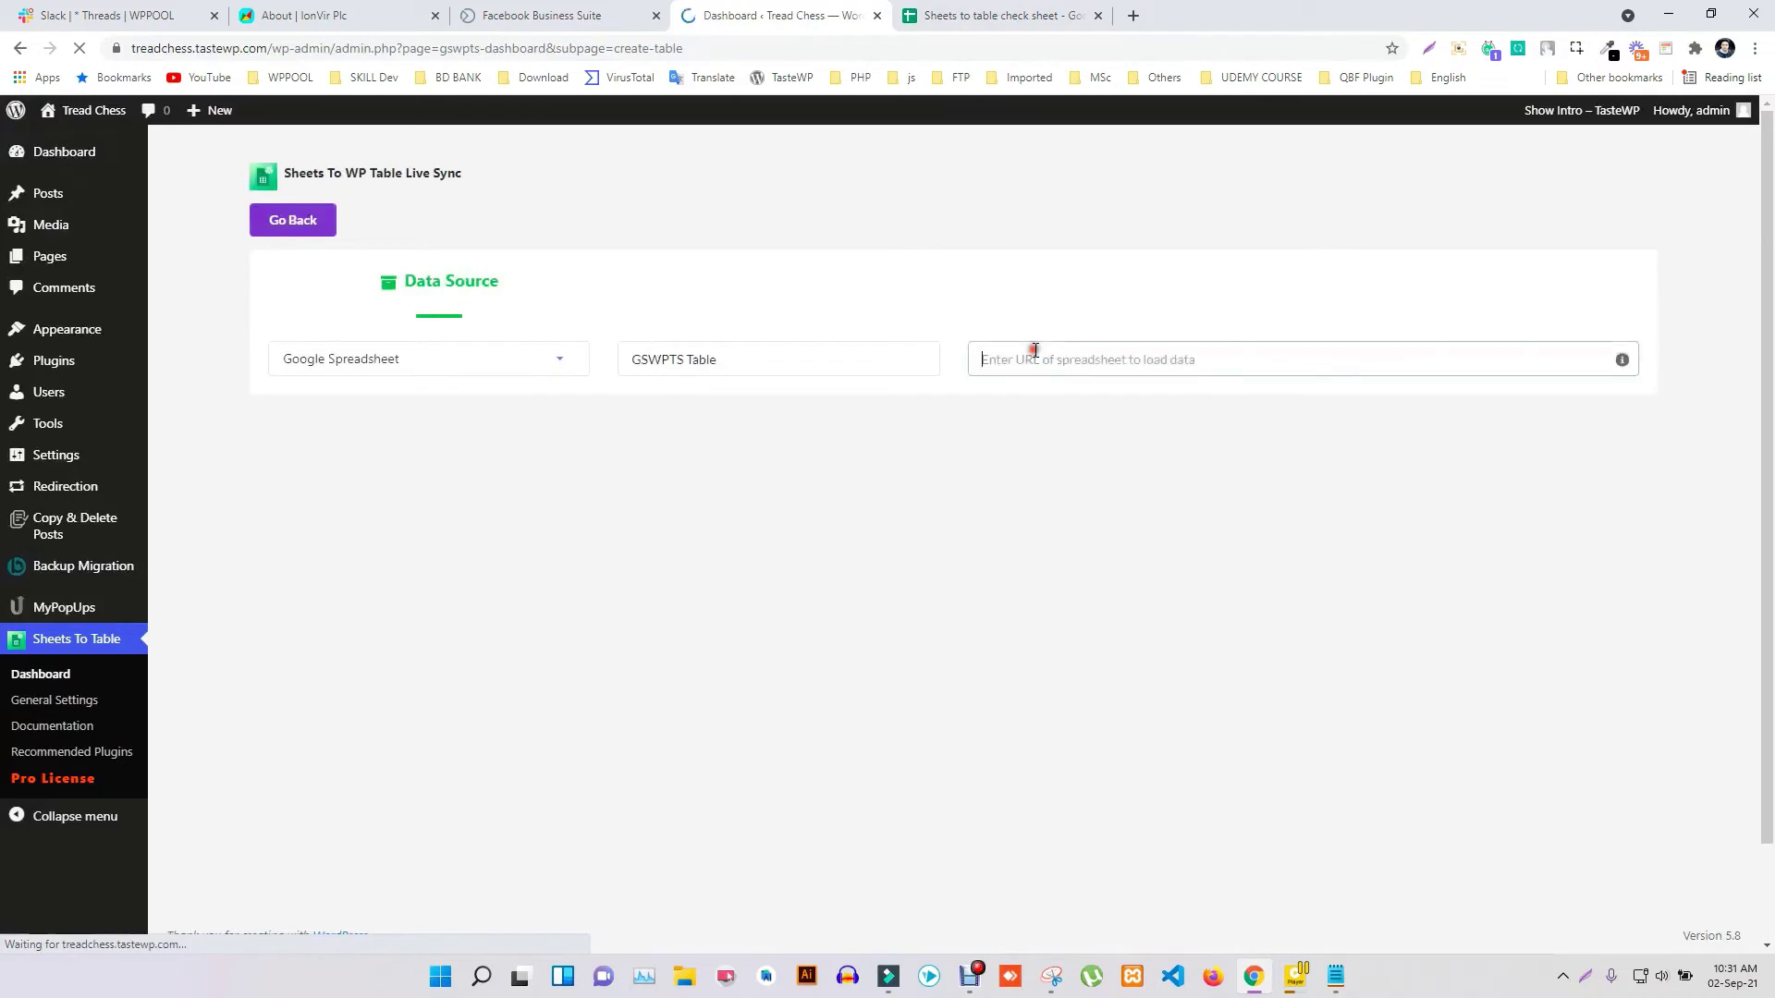
key("ctrl+v")
left_click(1605, 230)
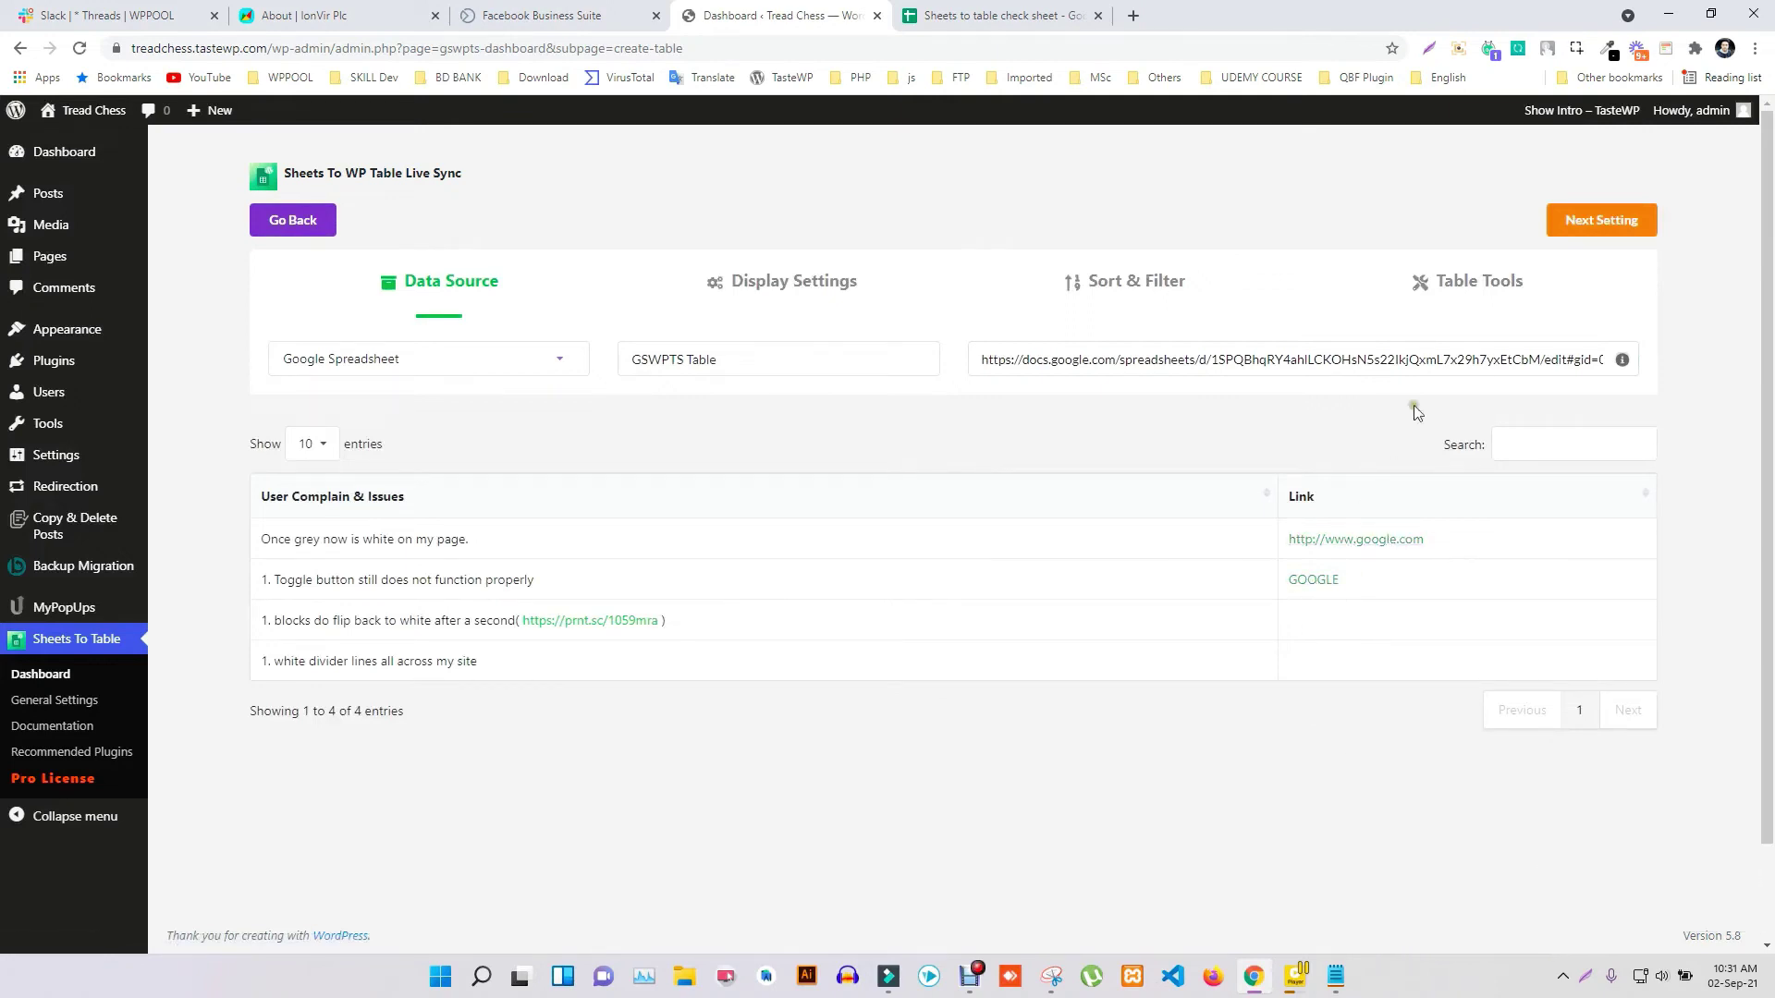
Step through the table settings, save the table and copy its shortcode [gswpts_table id=4]
left_click(1589, 225)
left_click(1591, 223)
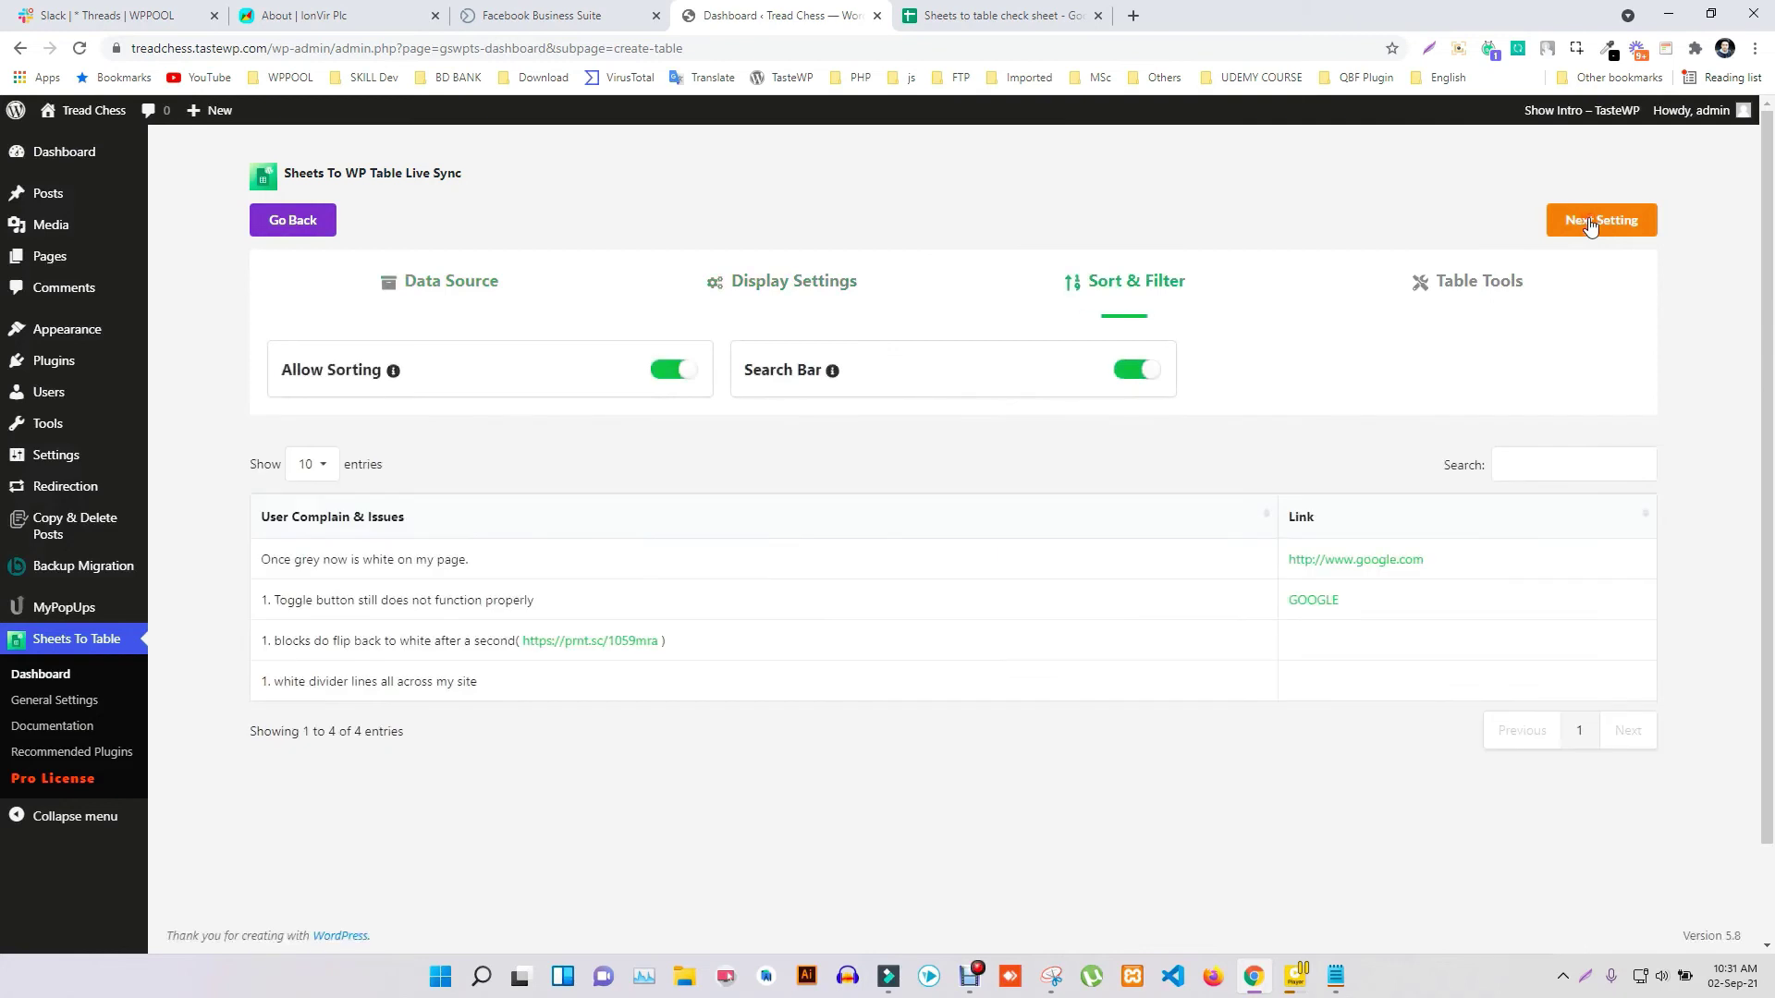
left_click(1591, 222)
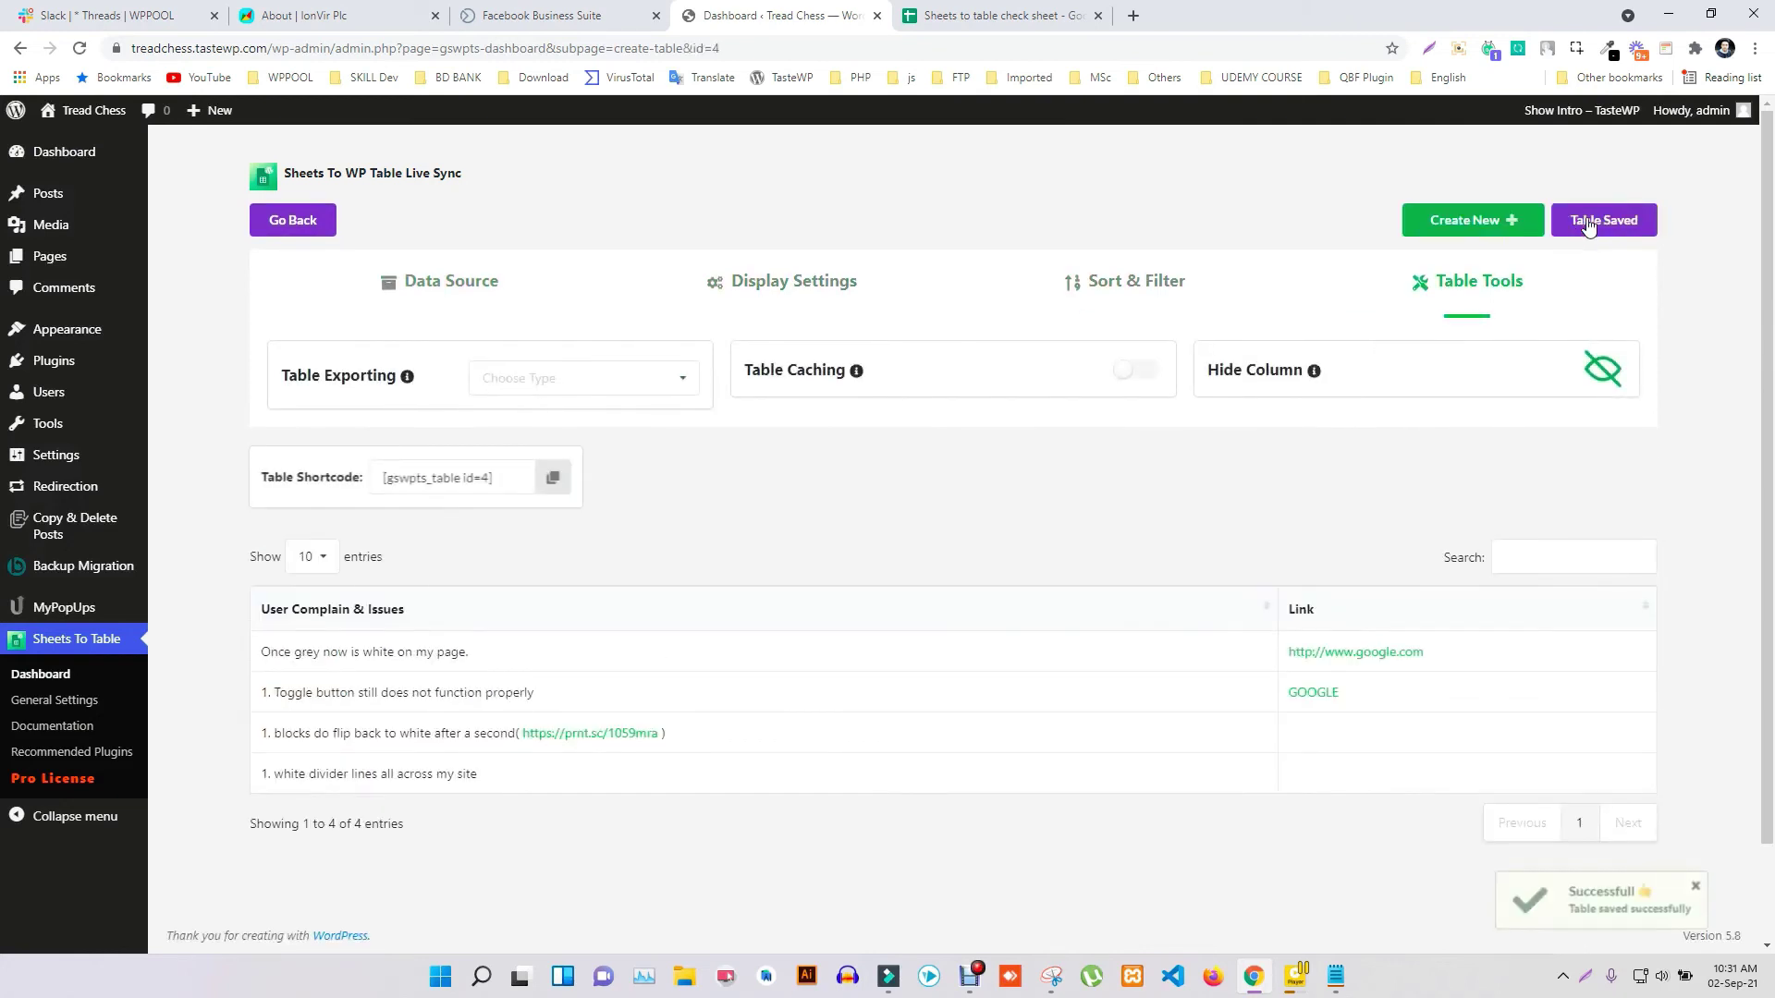
left_click(555, 479)
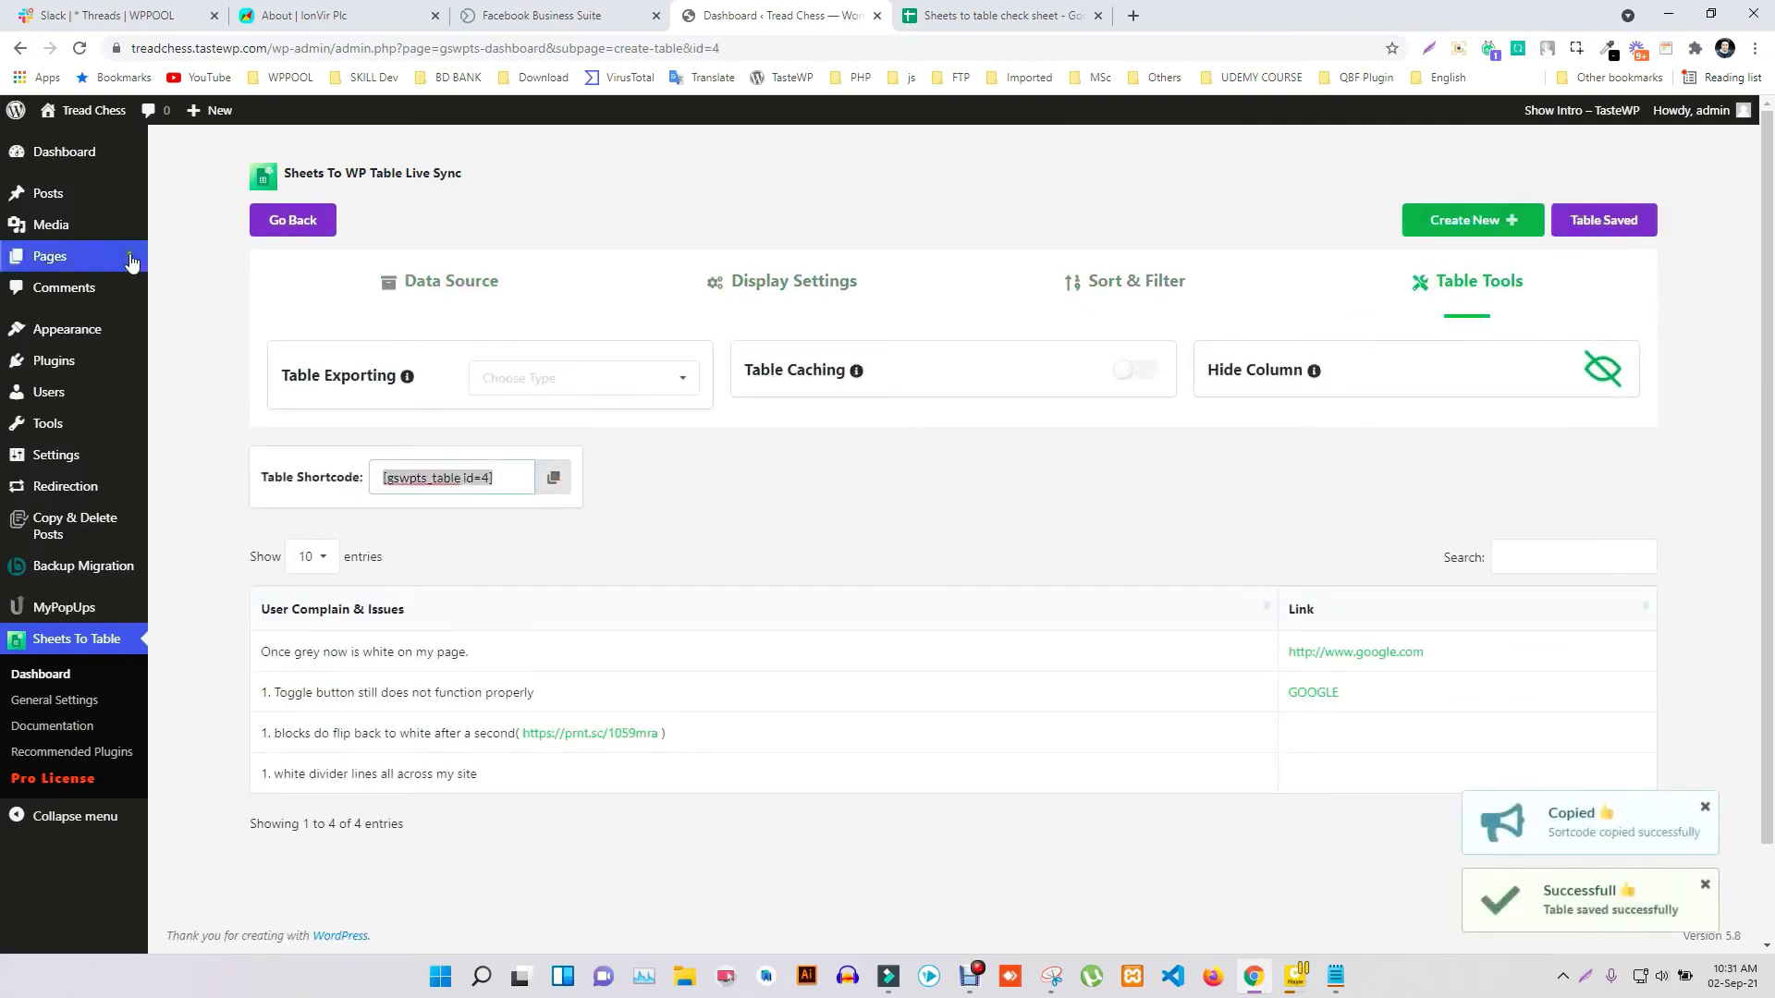
Start a new post titled Demo Pretty link and insert a Shortcode block
middle_click(194, 222)
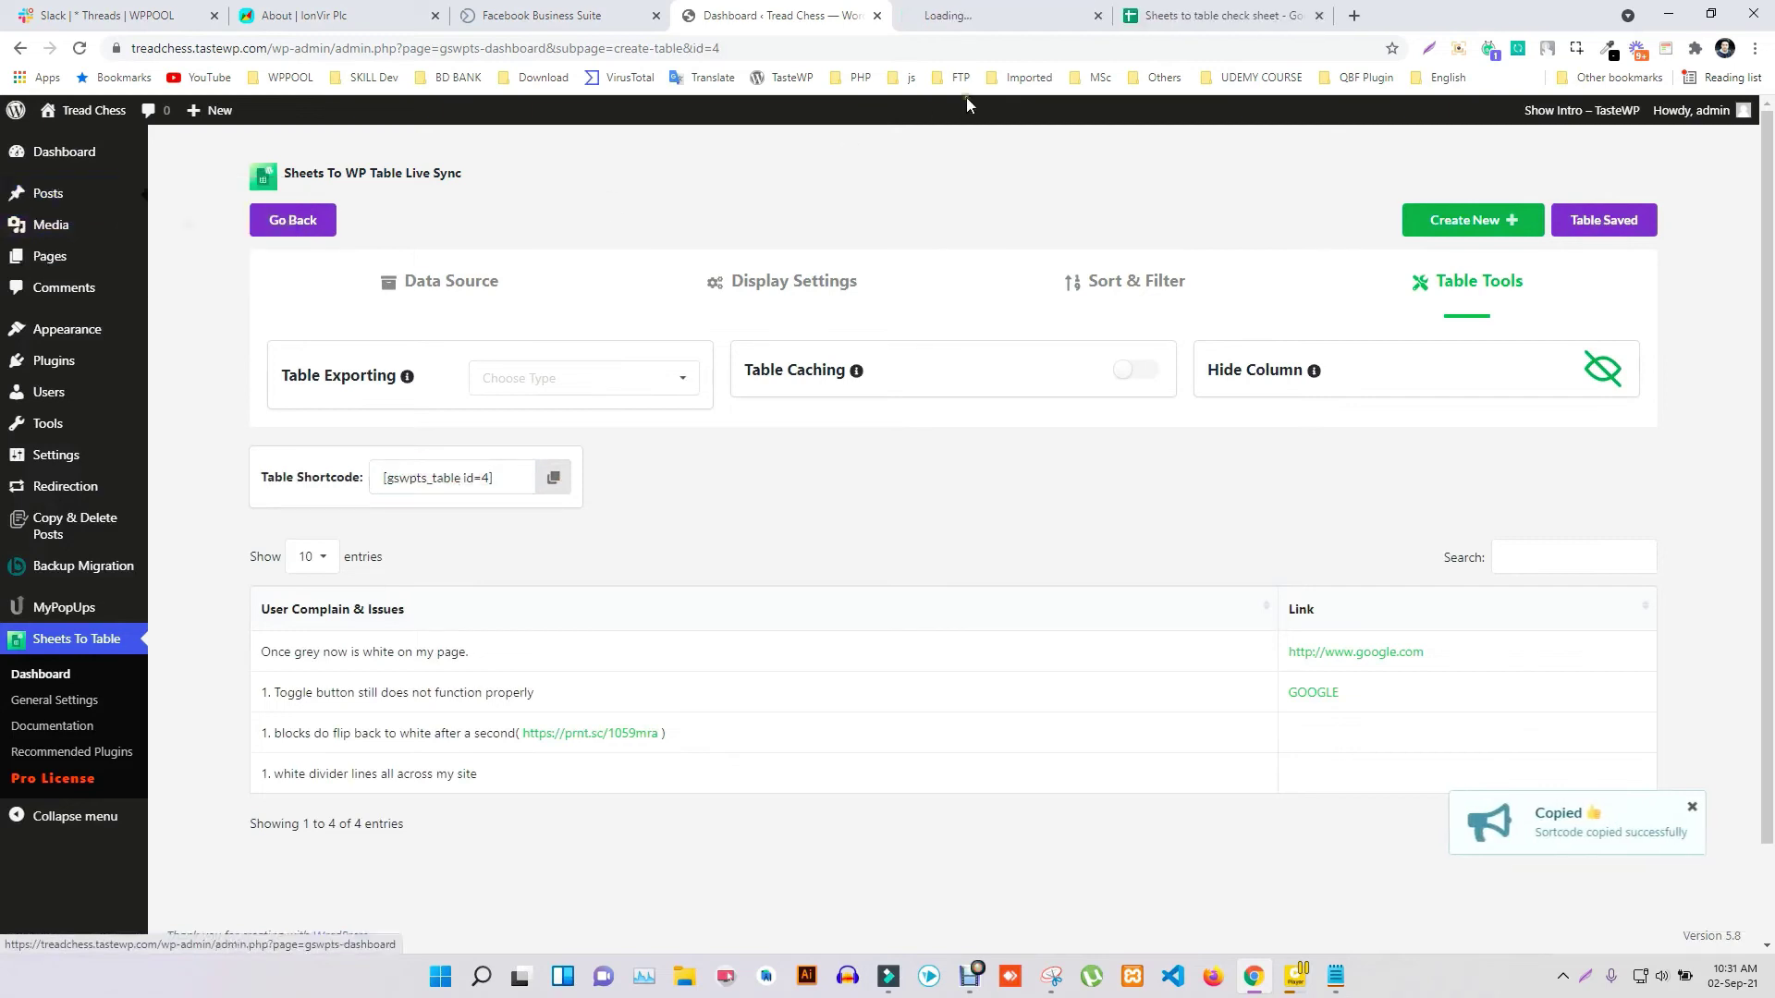
left_click(971, 15)
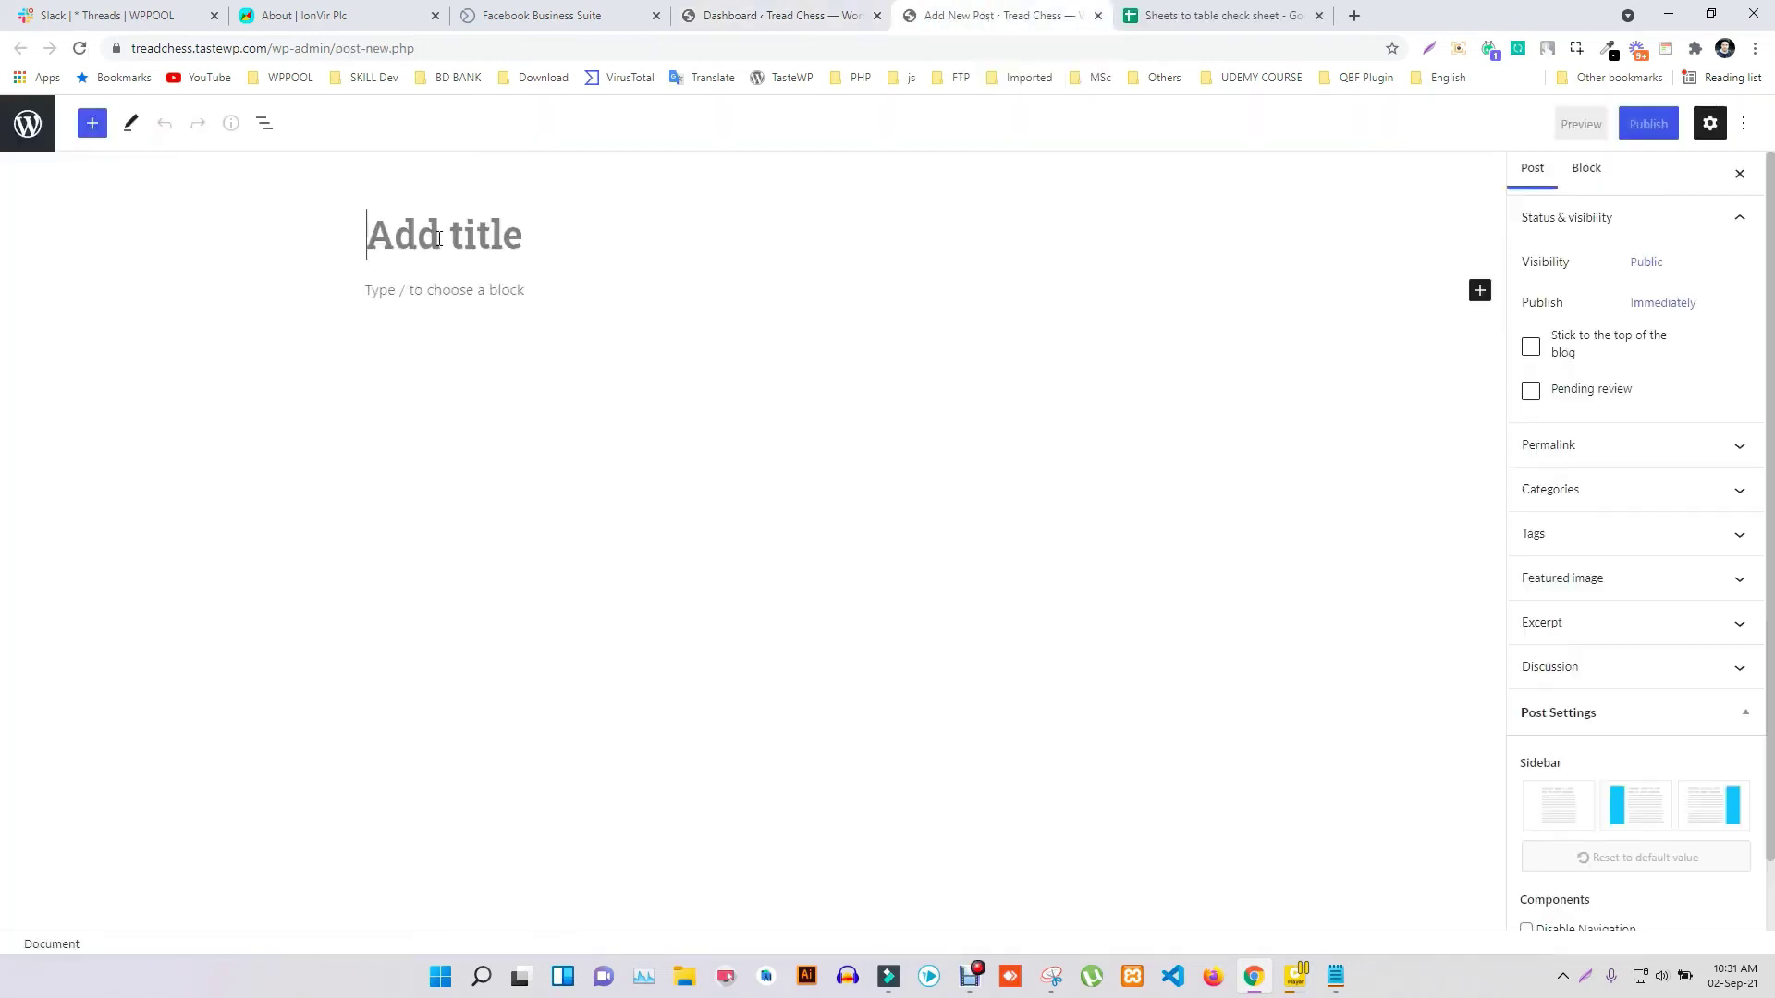
type("Demo Pretty link")
left_click(541, 297)
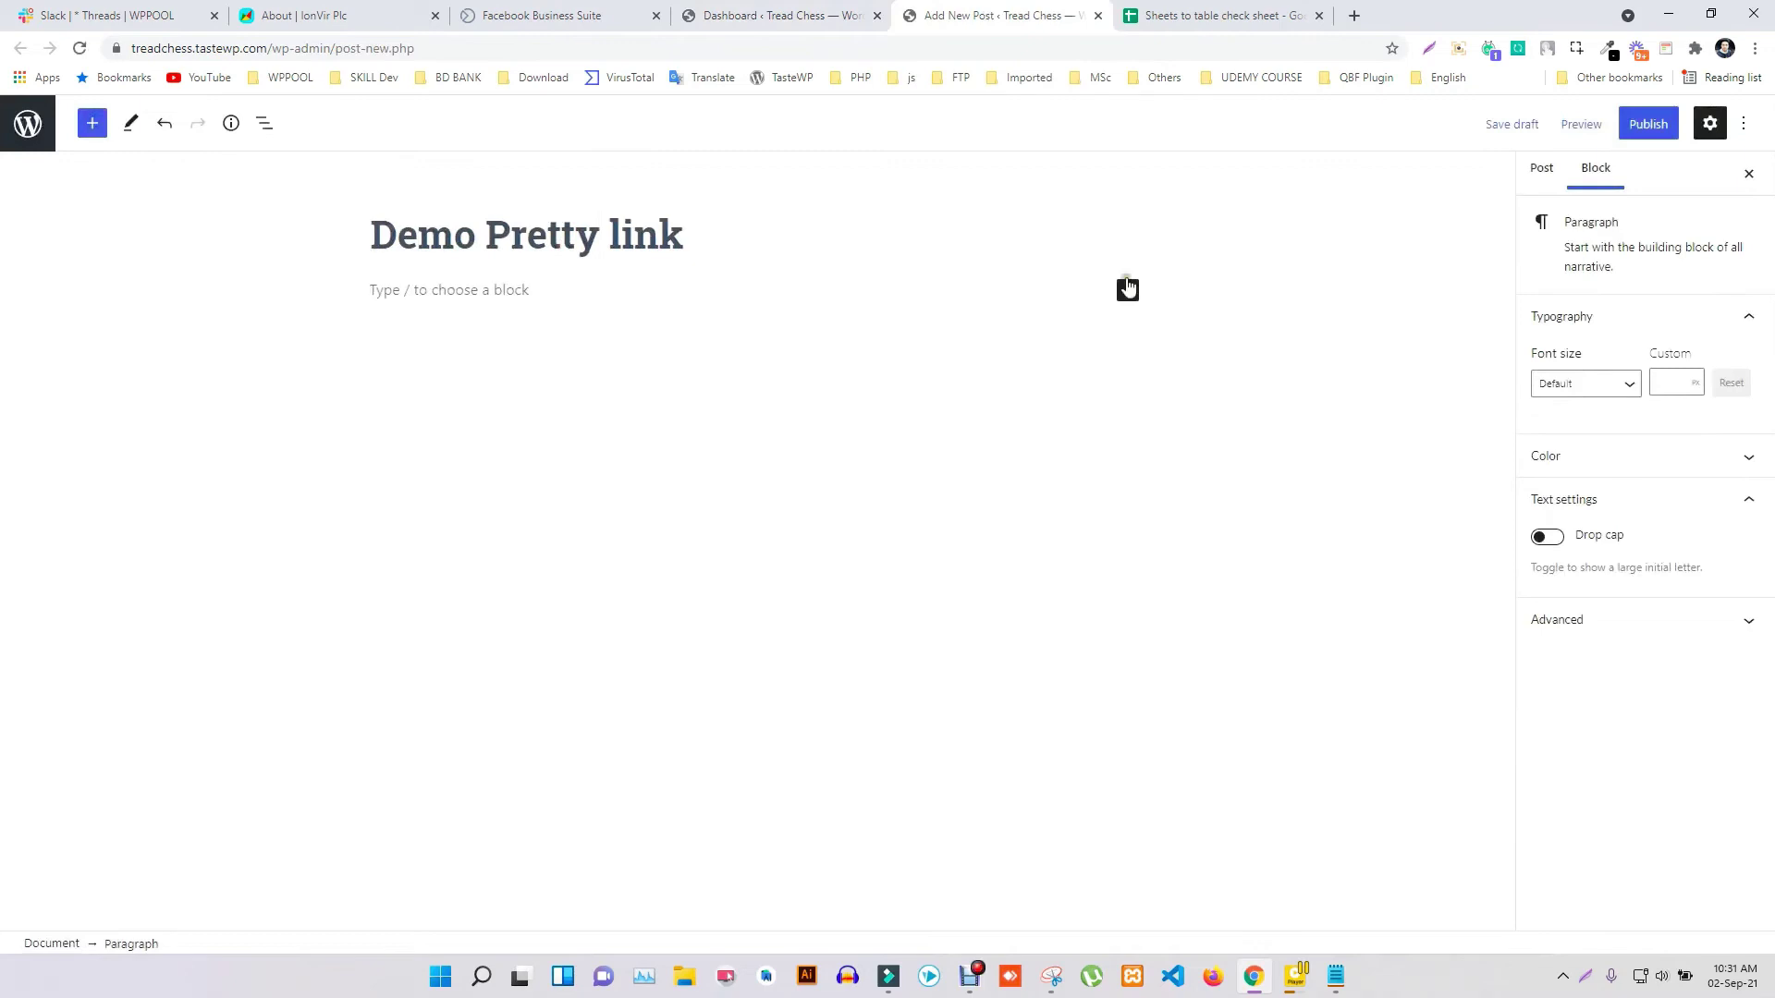
left_click(1127, 289)
left_click(1264, 432)
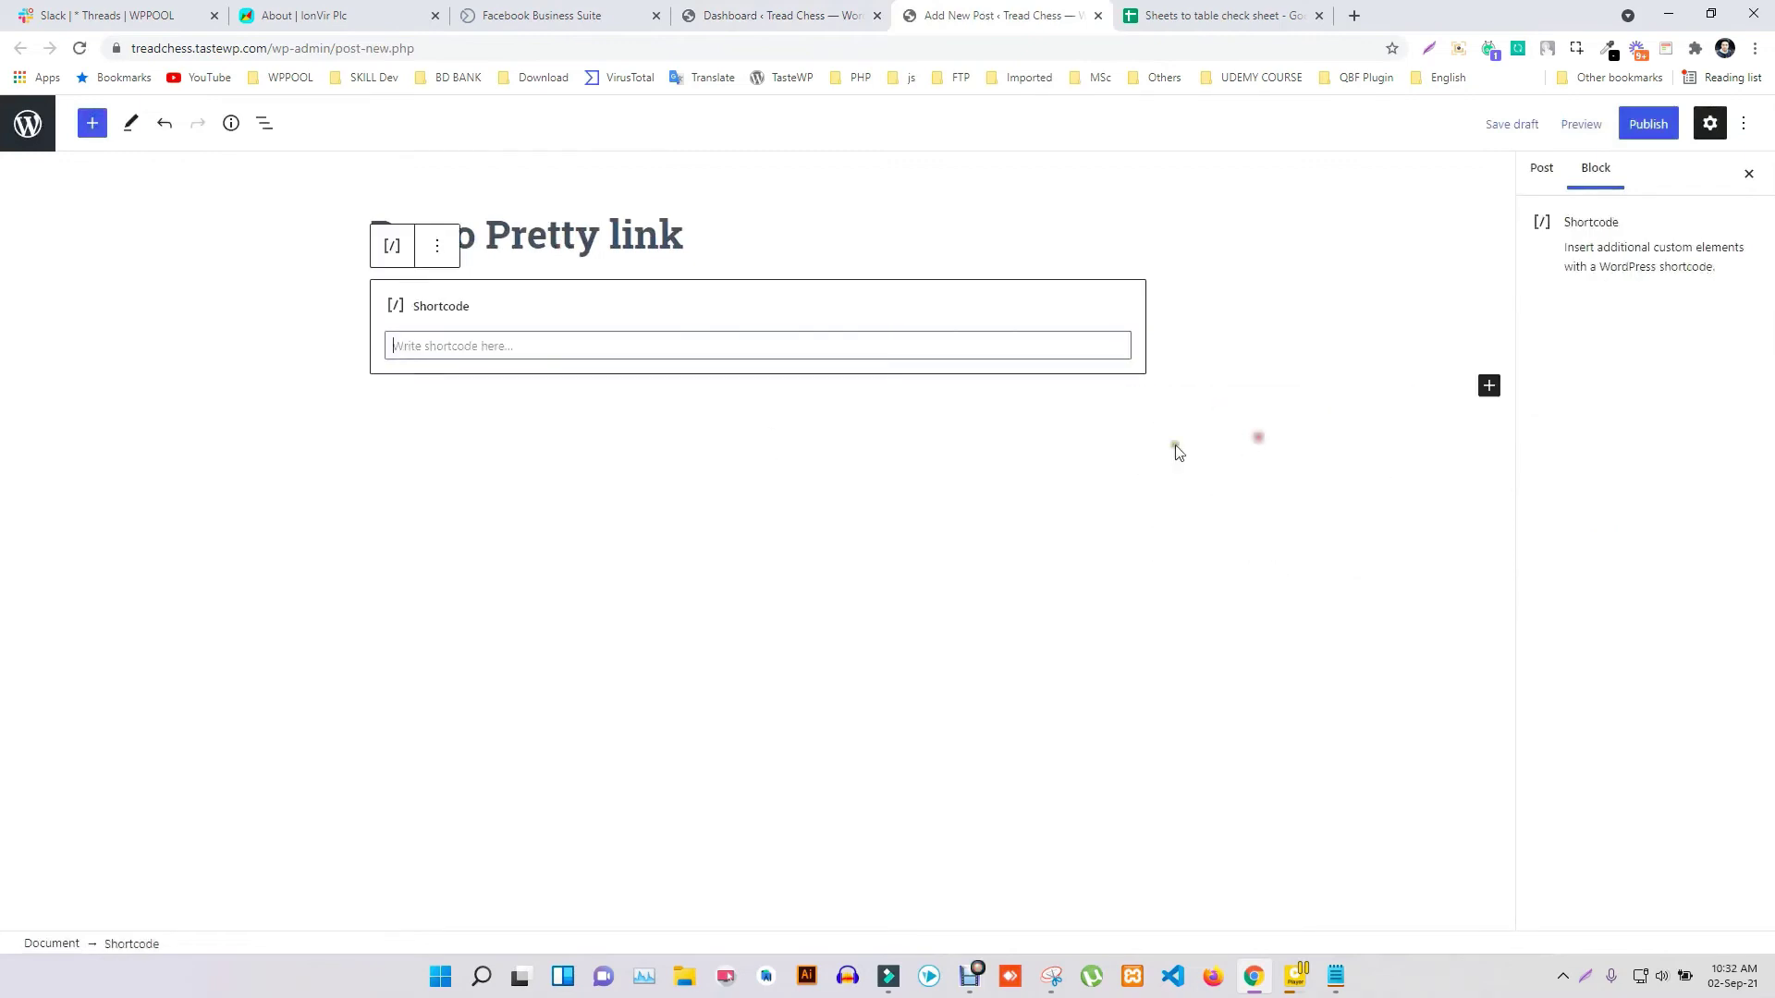
Paste the table shortcode into the block and publish the post
left_click(487, 351)
key("ctrl+v")
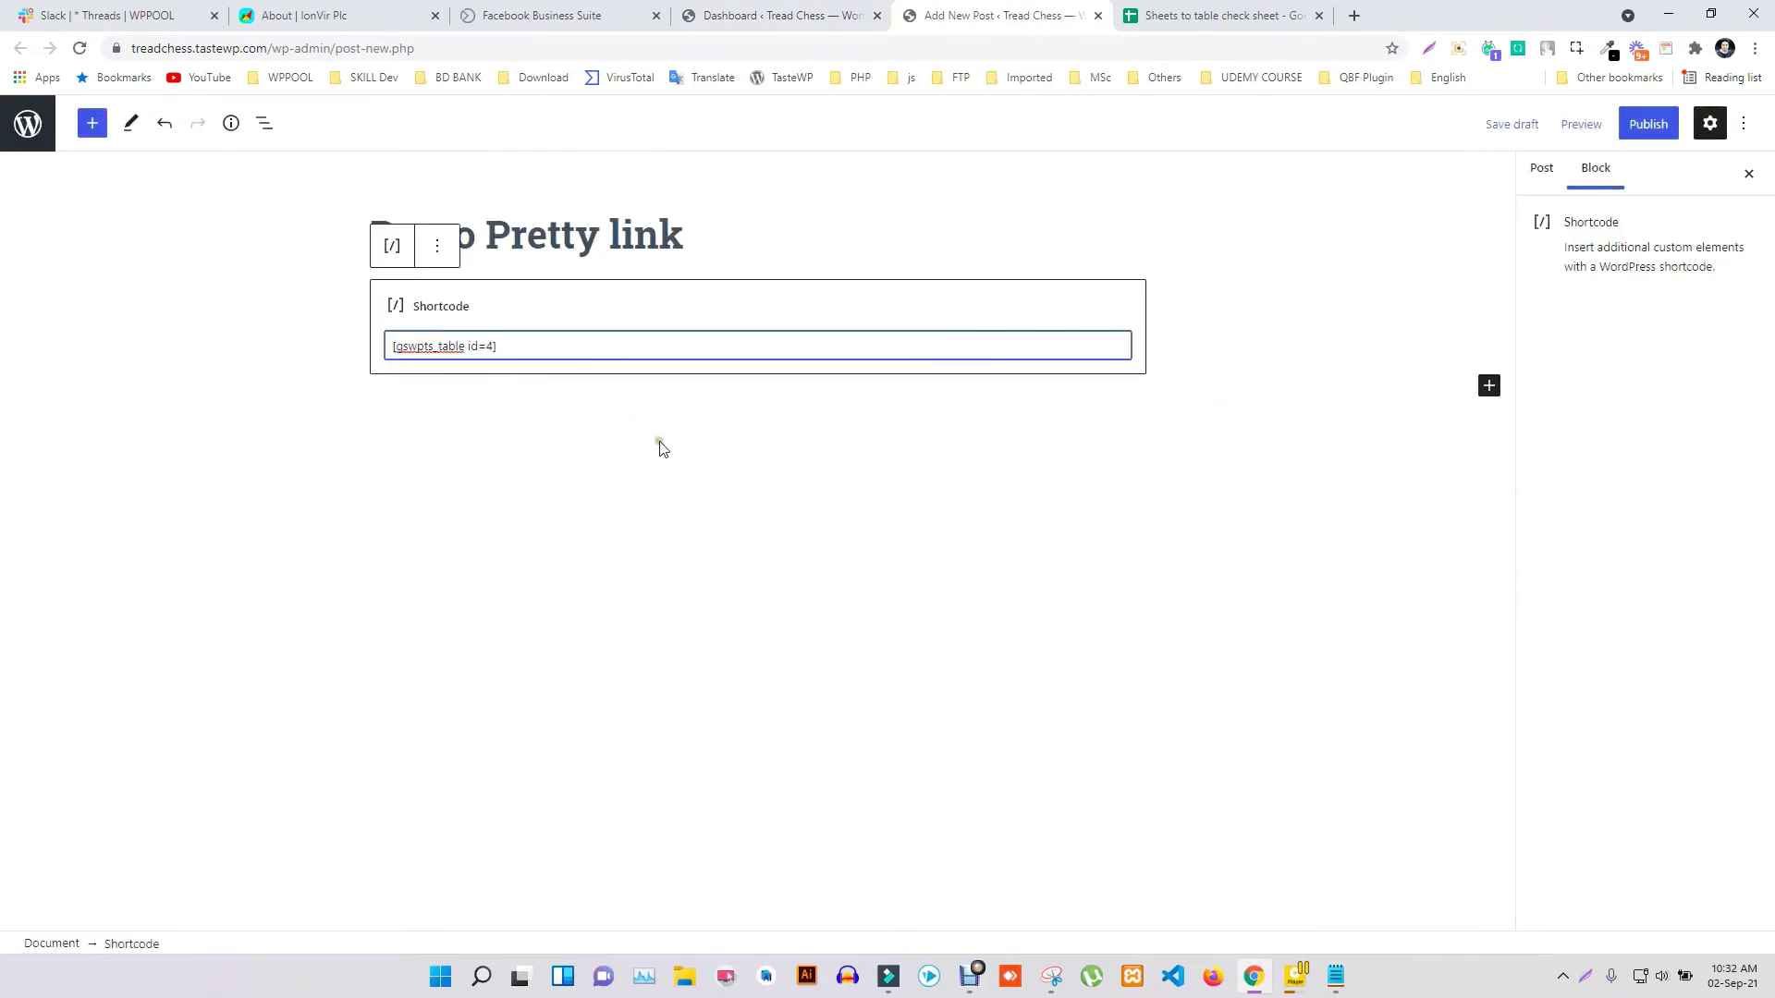
left_click(660, 448)
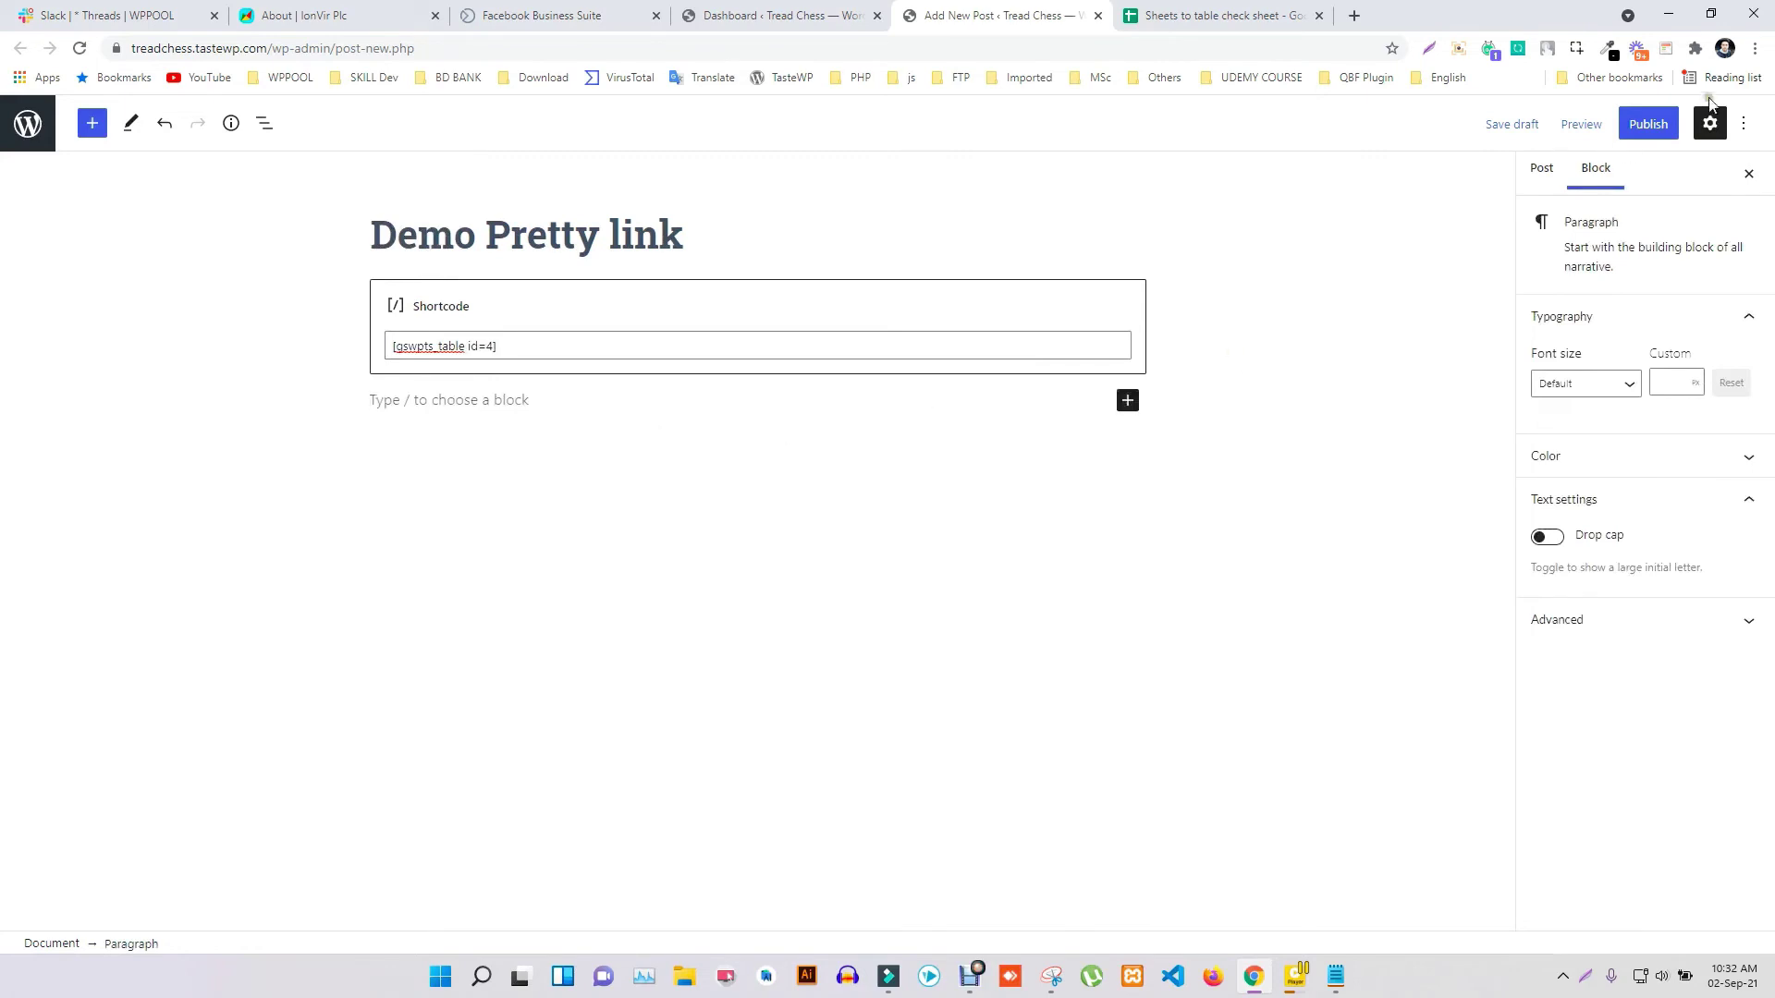
left_click(1647, 123)
left_click(1588, 125)
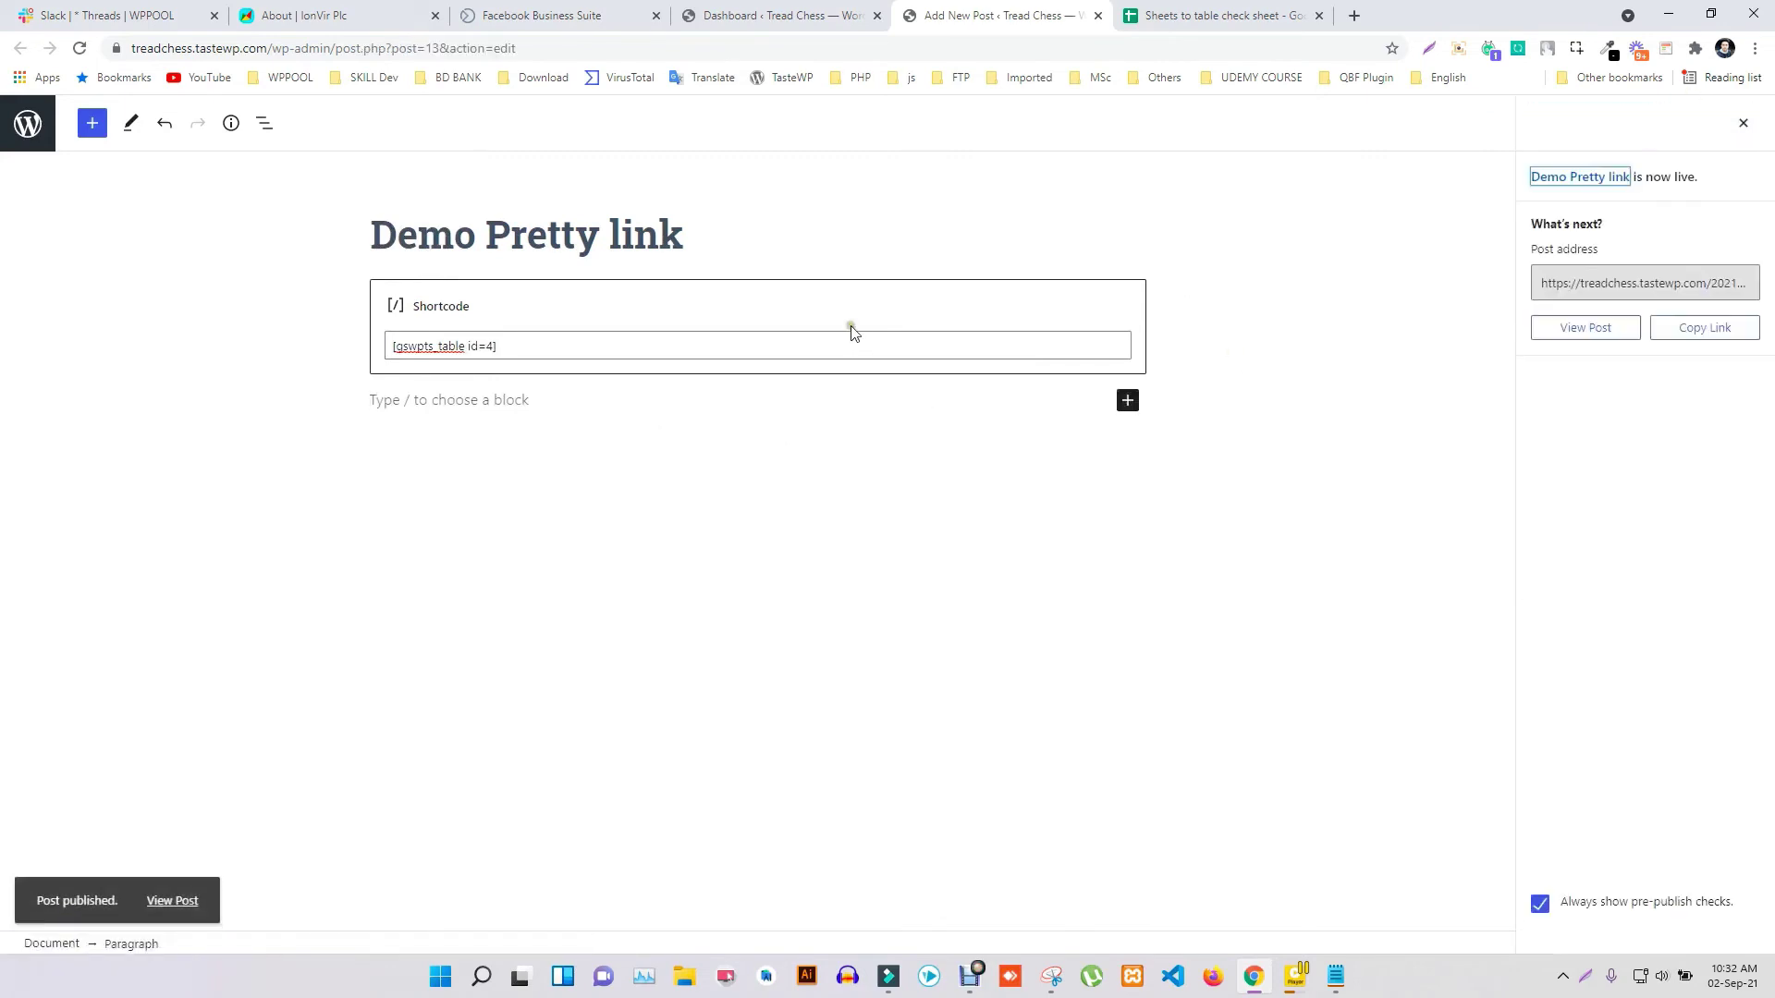
View the live post and follow the table's GOOGLE link to the Google homepage
middle_click(175, 900)
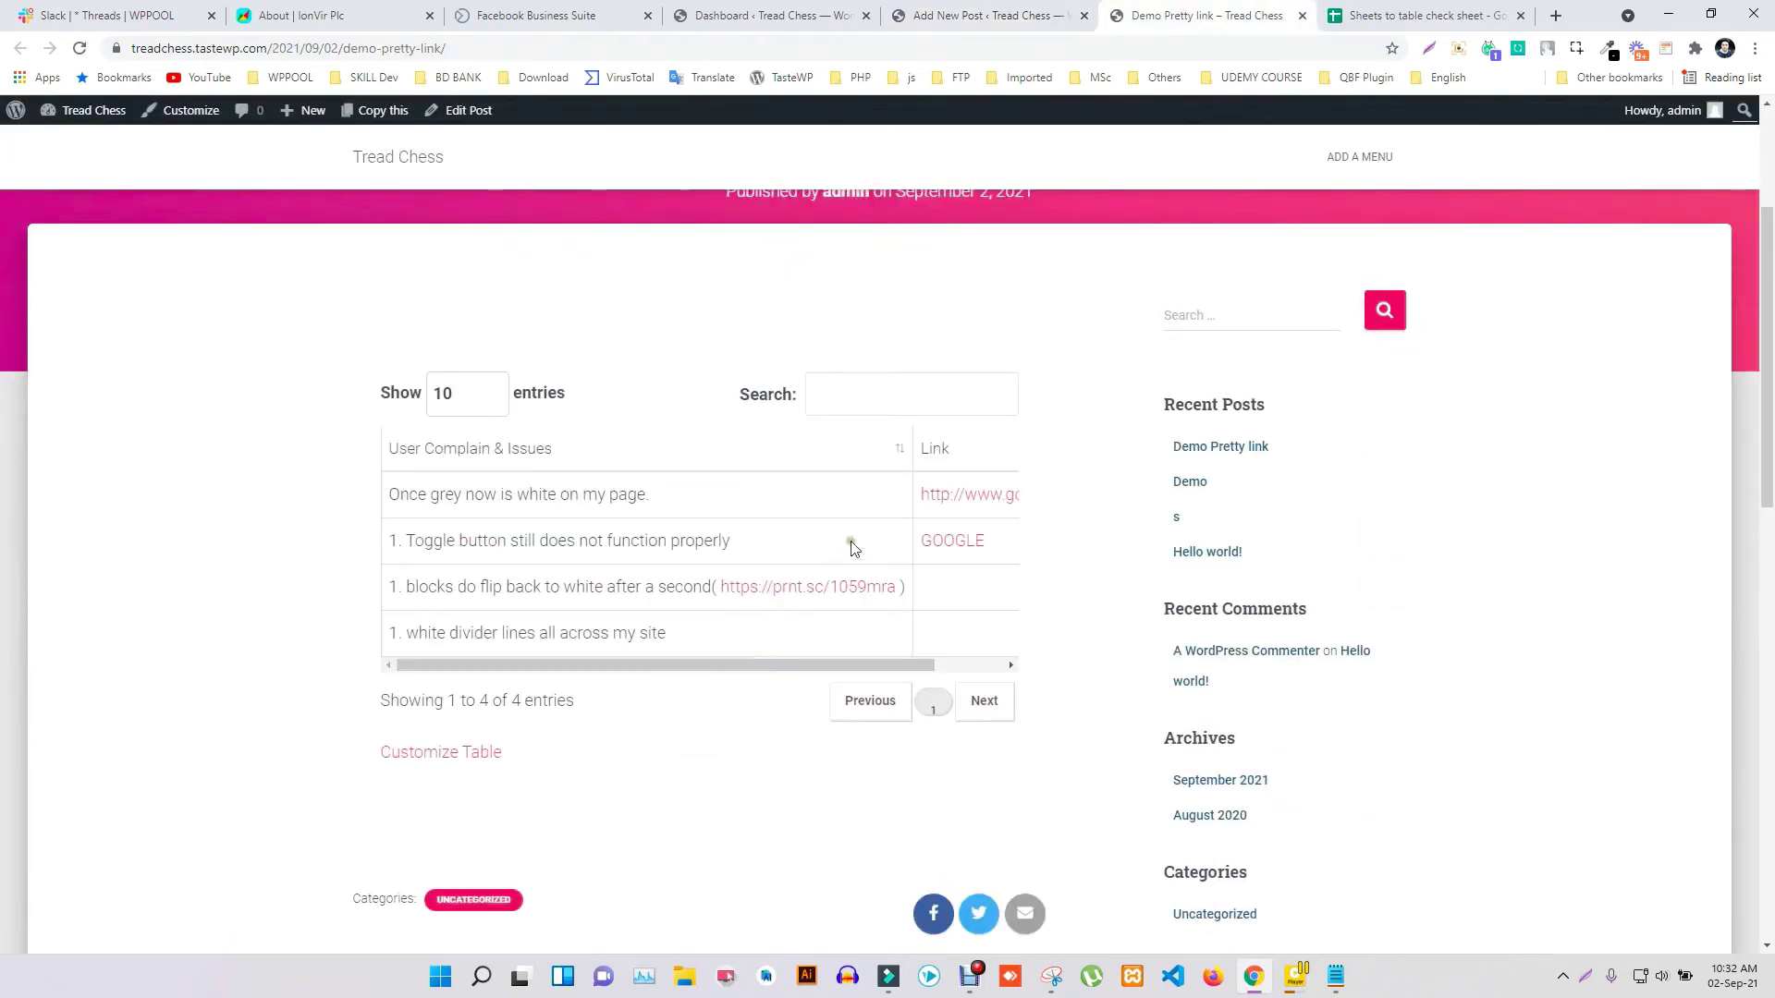
scroll(852, 547, "right", 2)
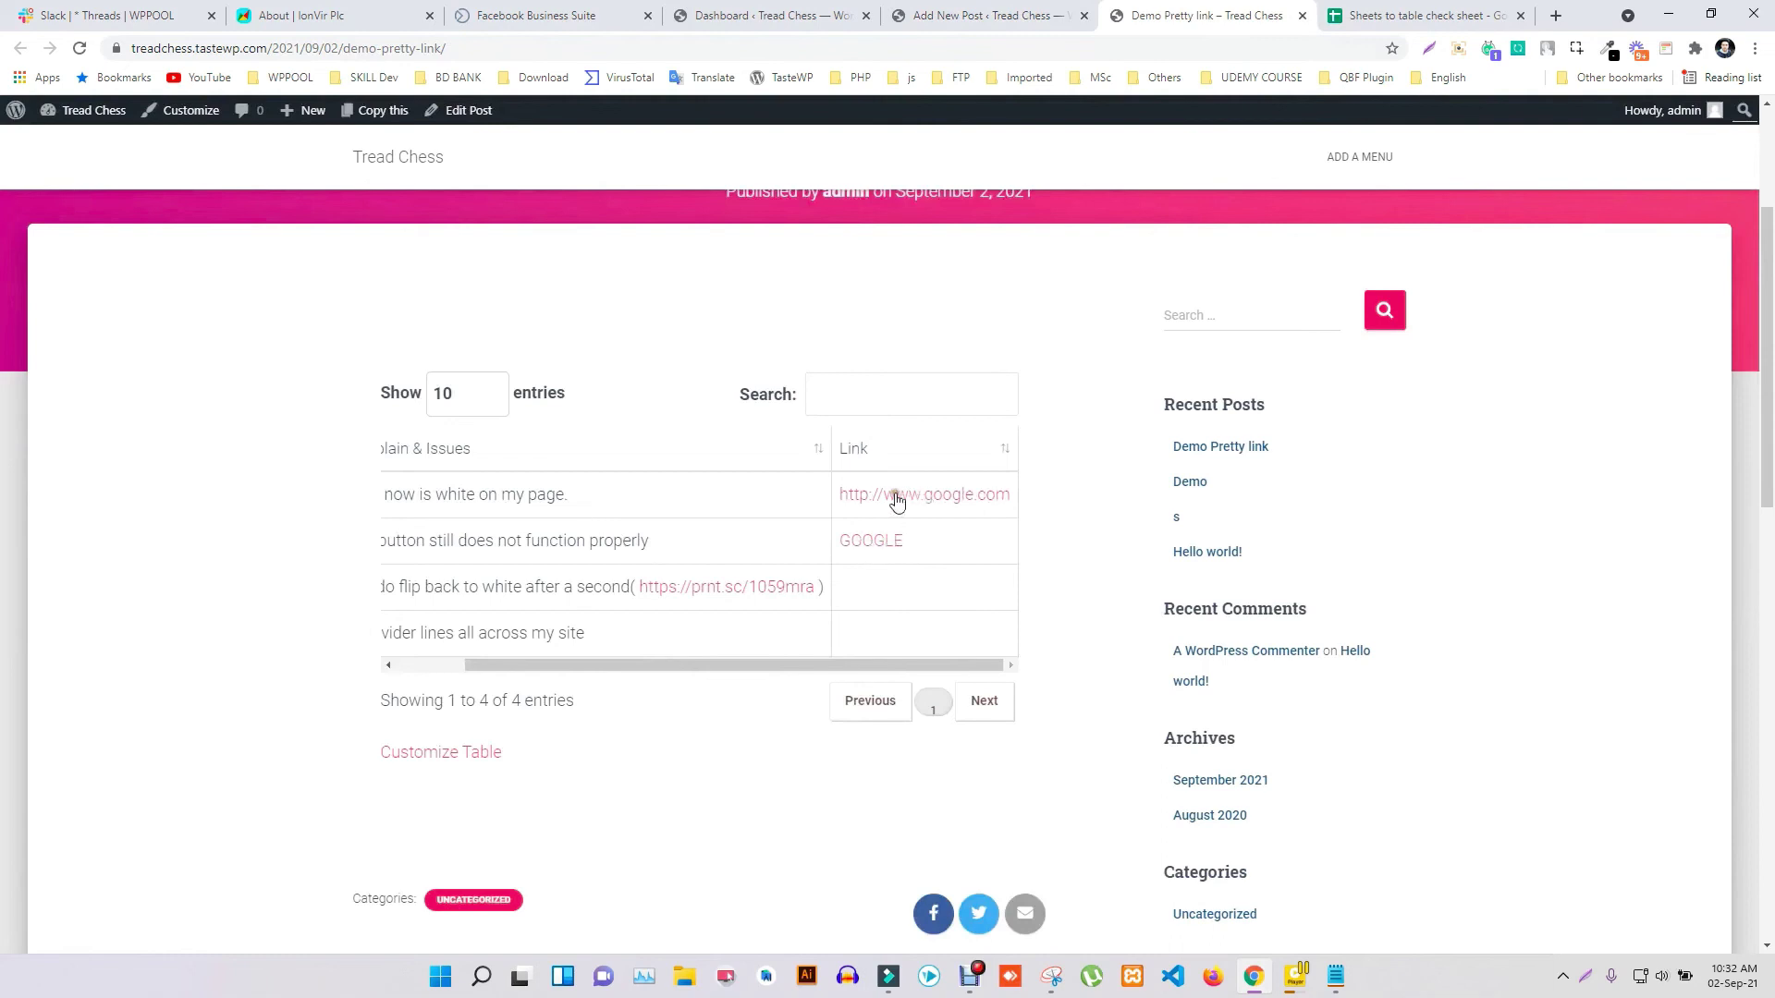
middle_click(946, 494)
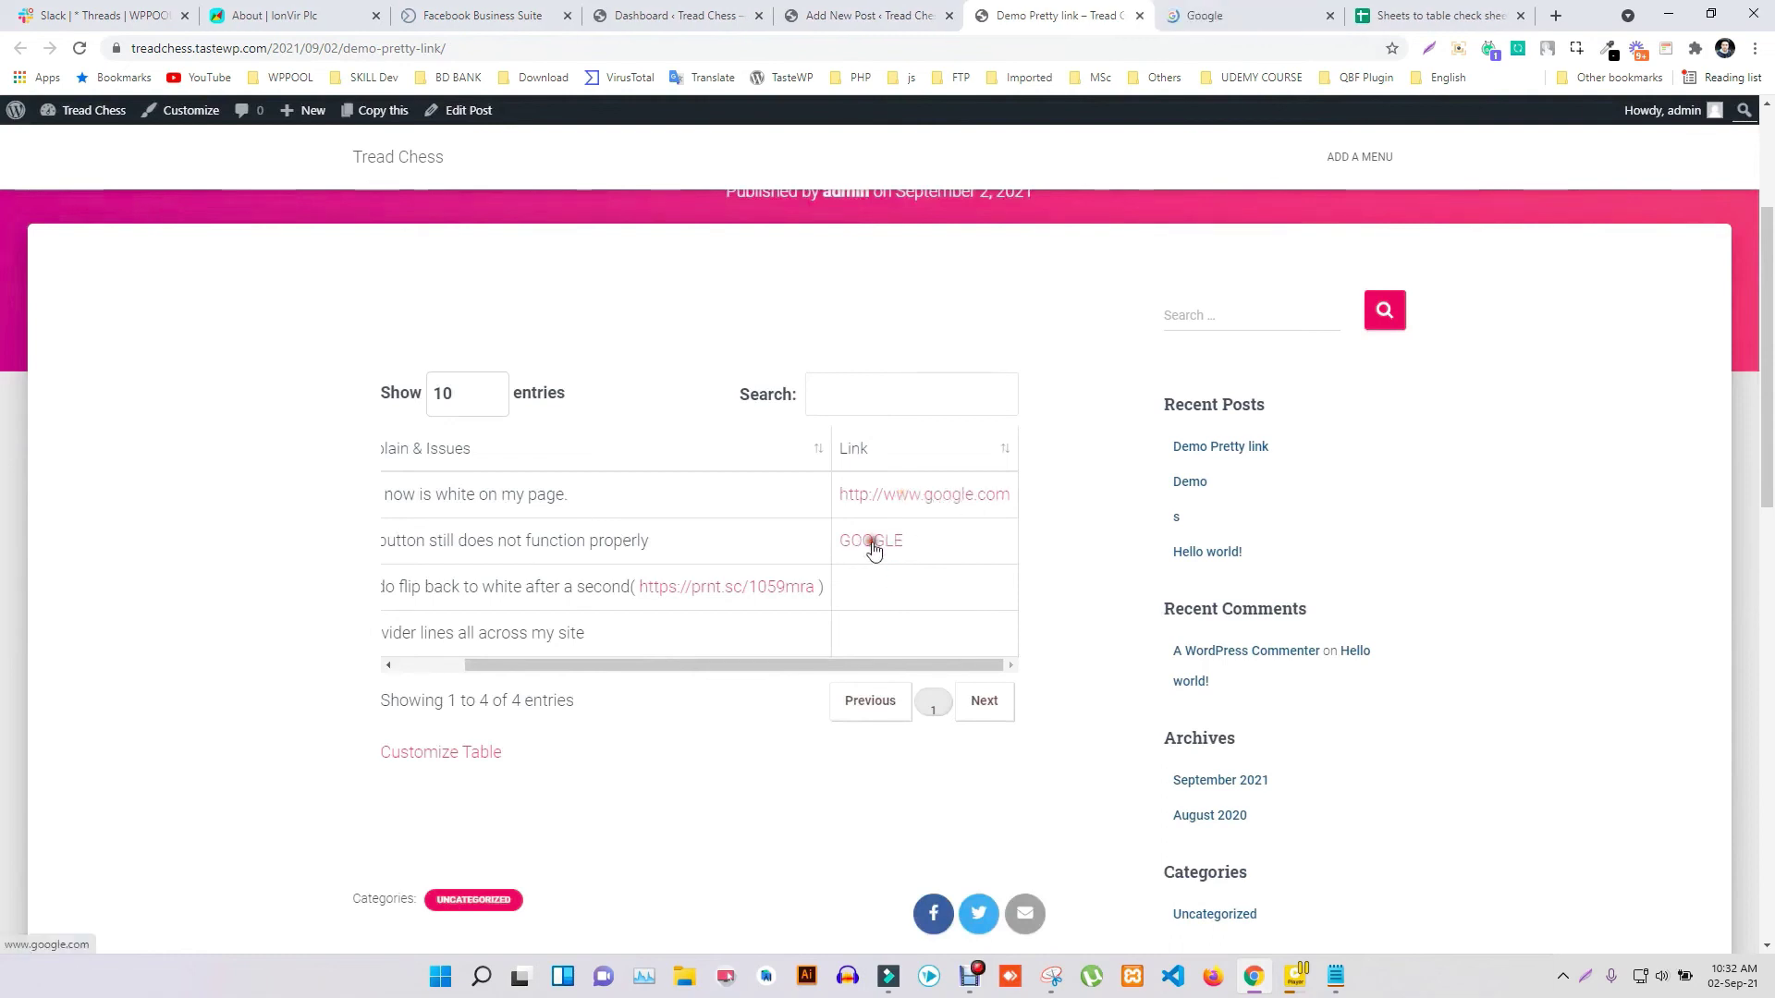